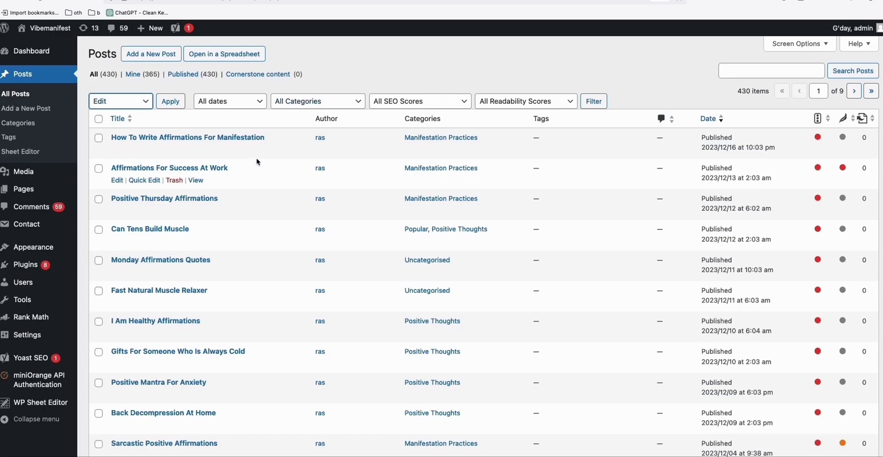
Copy the link of the post "How To Write Affirmations For Manifestation" and inspect that URL in Google Search Console.
right_click(196, 151)
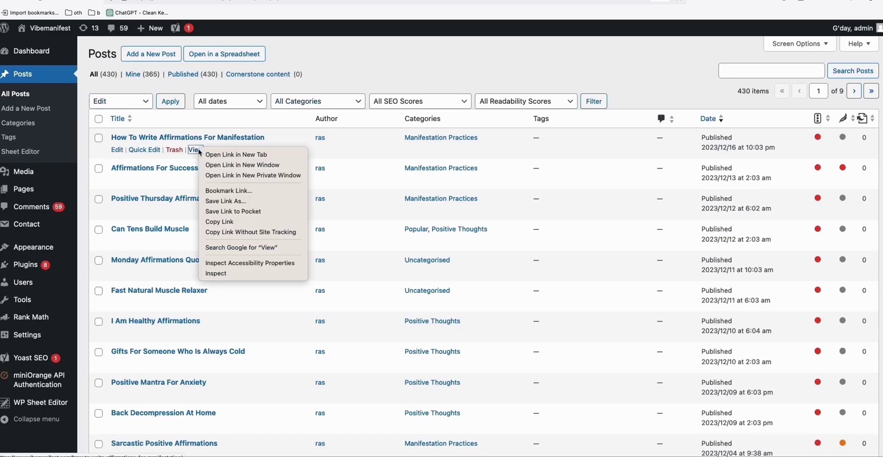
left_click(241, 222)
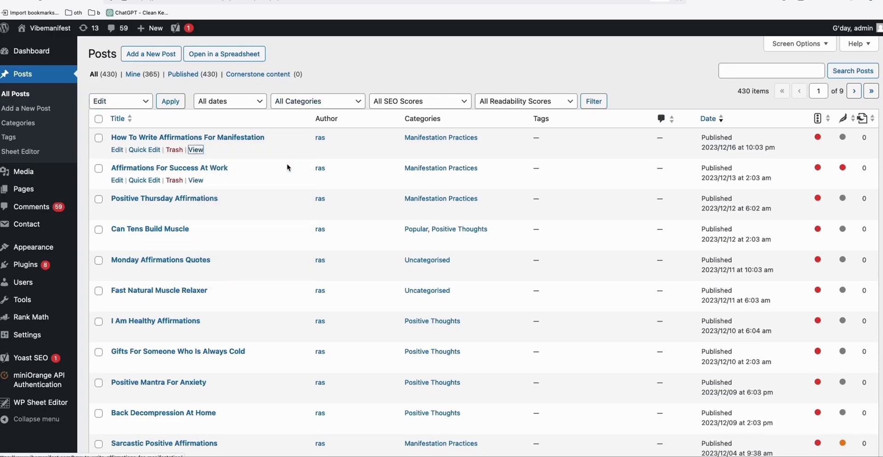
left_click(510, 2)
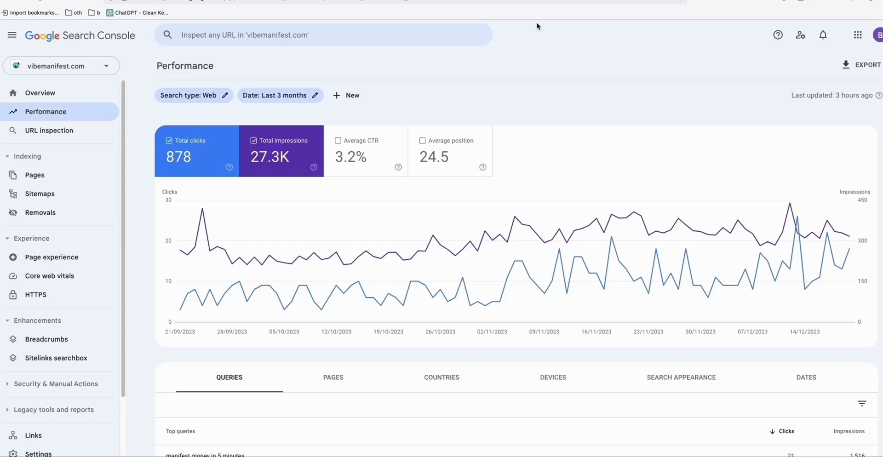
left_click(273, 39)
key("ctrl+v")
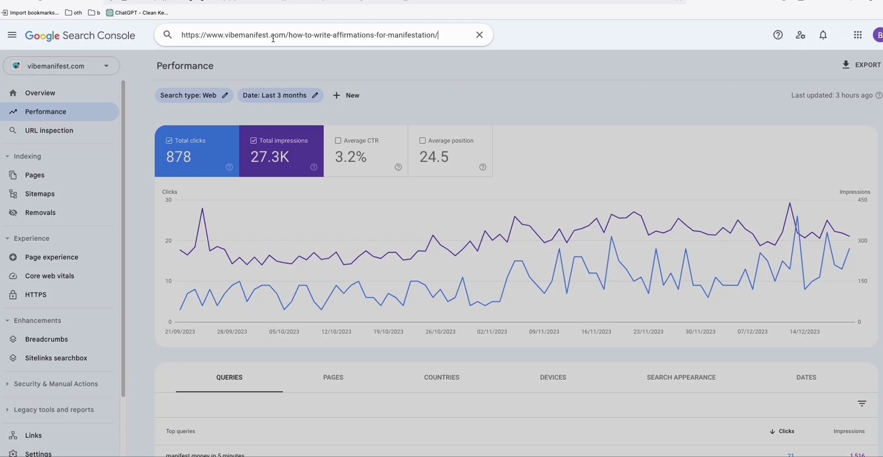
key("Return")
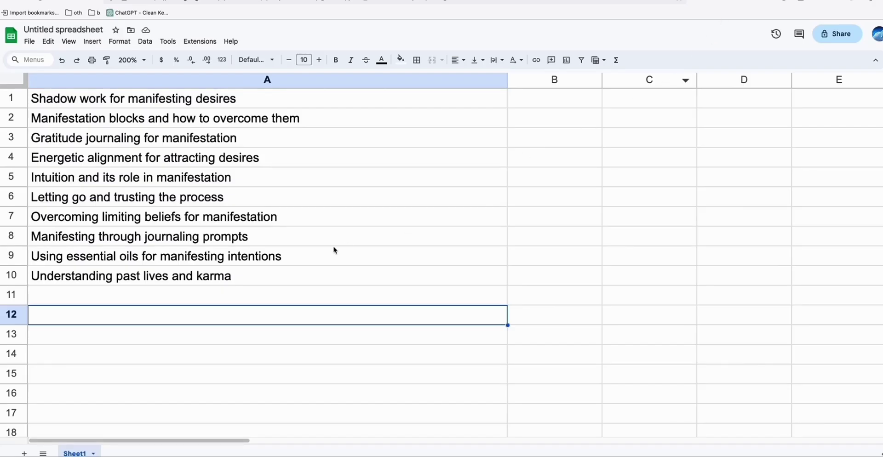
Copy the topics in cells A1:A10 of the spreadsheet and switch to the Article AI Generator's bulk articles page.
key("ctrl+Home")
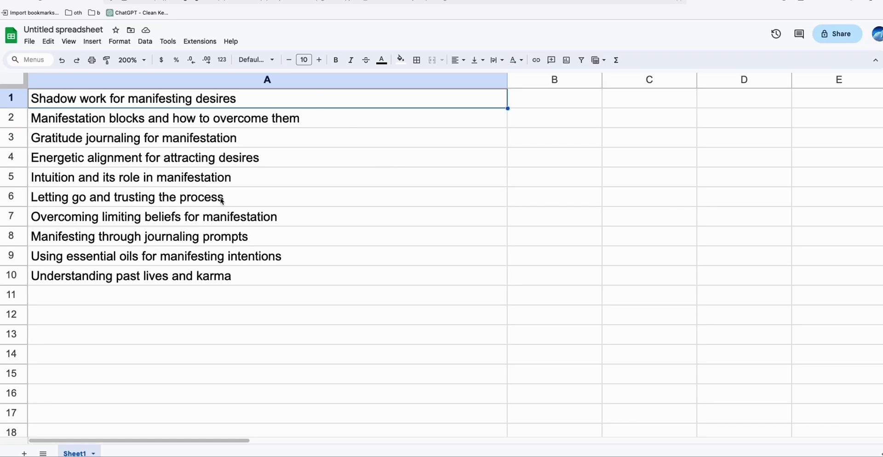
left_click(216, 281, "shift")
key("ctrl+c")
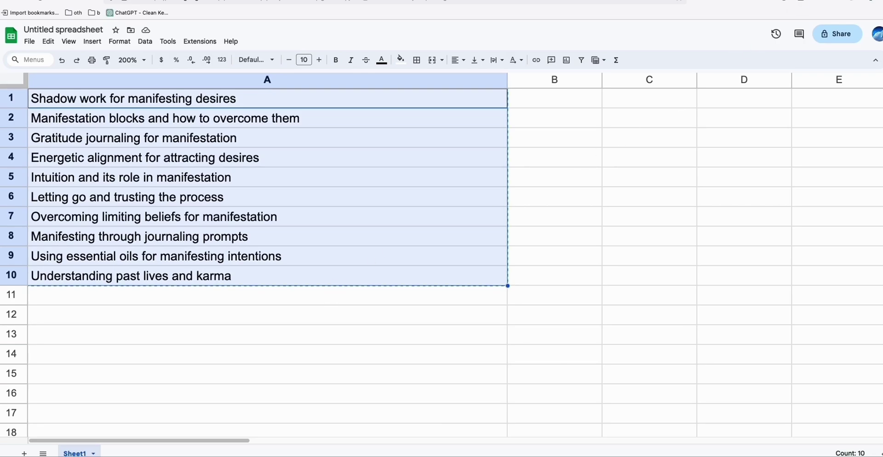
left_click(801, 2)
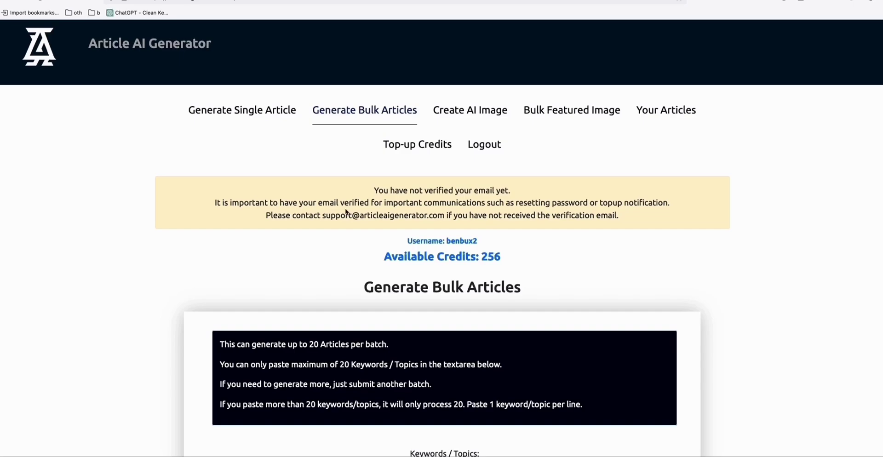
Paste the copied topics into the Keywords / Topics field of the bulk articles form.
scroll(563, 283, "down", 3)
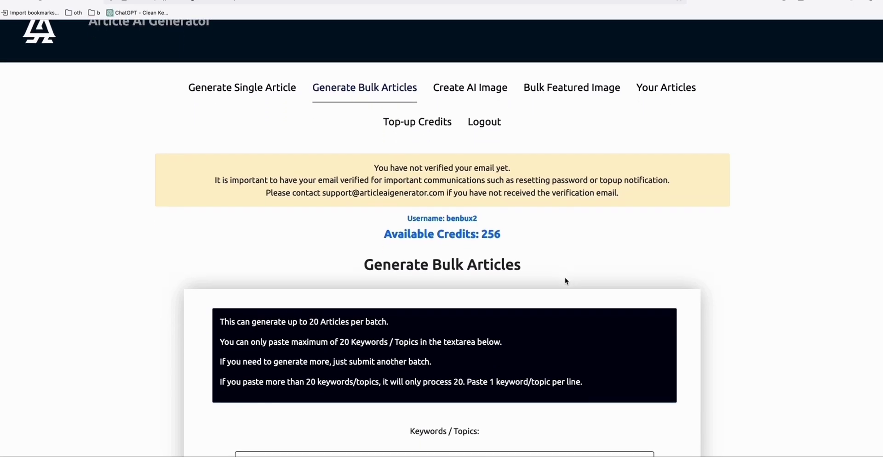
left_click(376, 361)
key("ctrl+v")
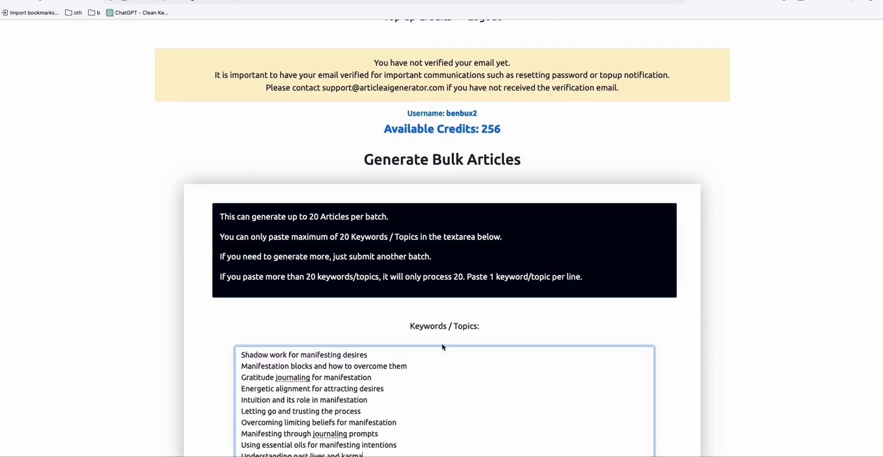
scroll(526, 317, "down", 2)
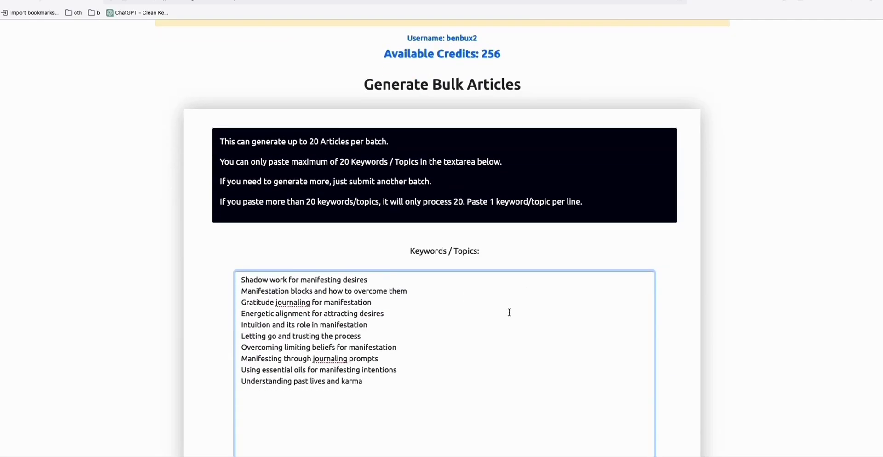
scroll(508, 312, "up", 1)
scroll(496, 272, "down", 6)
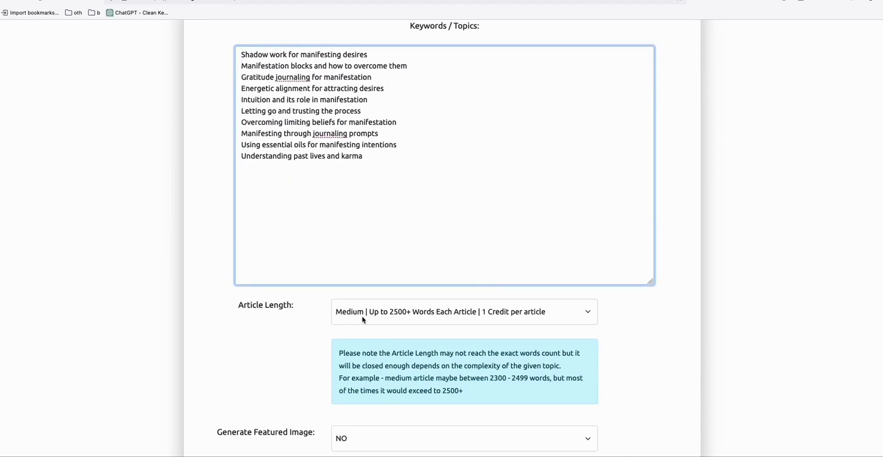
Set Post to Wordpress to YES and Generate Featured Image to YES | 1 Credit Per Image.
scroll(364, 321, "down", 6)
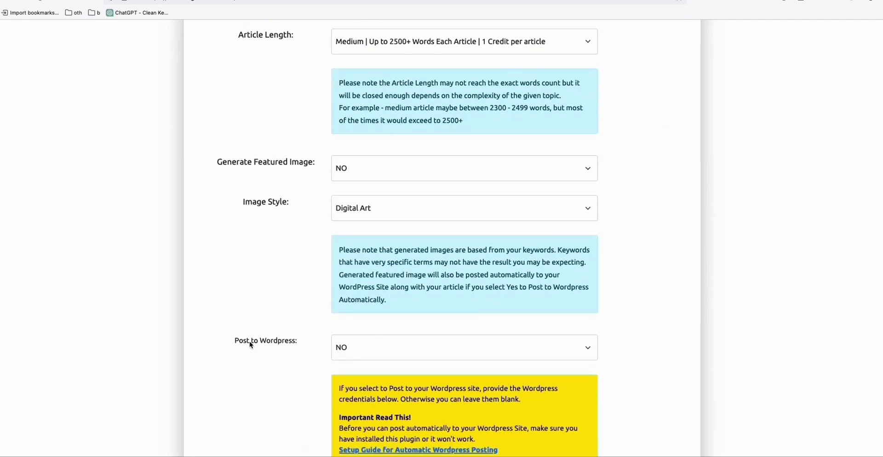
left_click(335, 354)
left_click(358, 351)
left_click(360, 178)
left_click(360, 173)
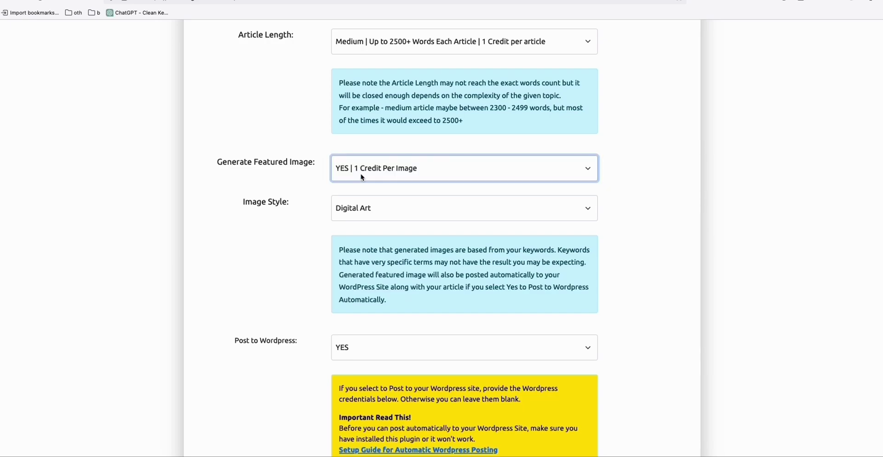
scroll(362, 177, "up", 5)
scroll(367, 179, "down", 9)
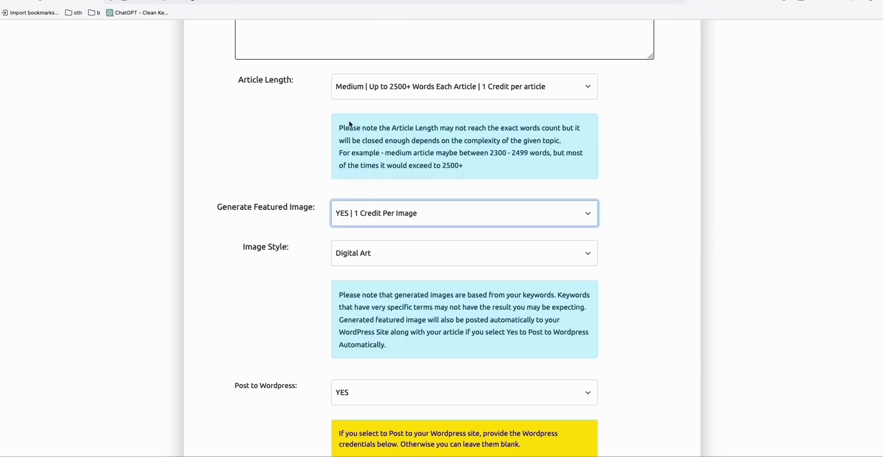
scroll(381, 181, "down", 2)
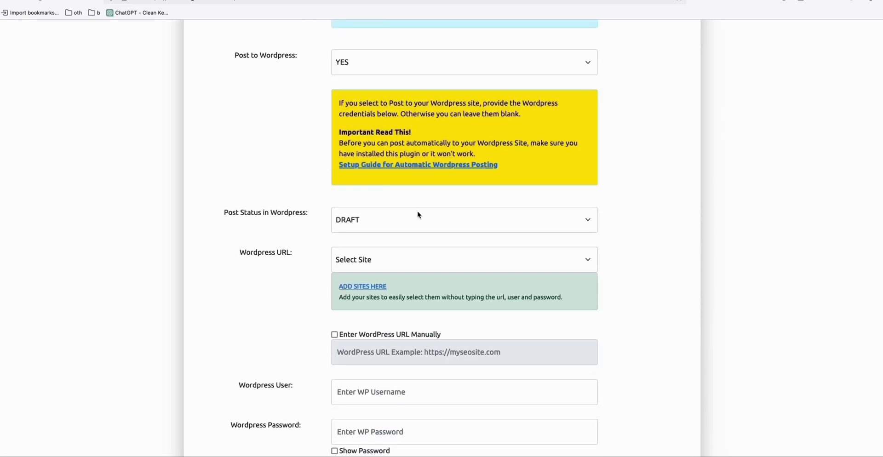
Check the Wordpress URL choices for a saved site.
left_click(365, 259)
left_click(279, 295)
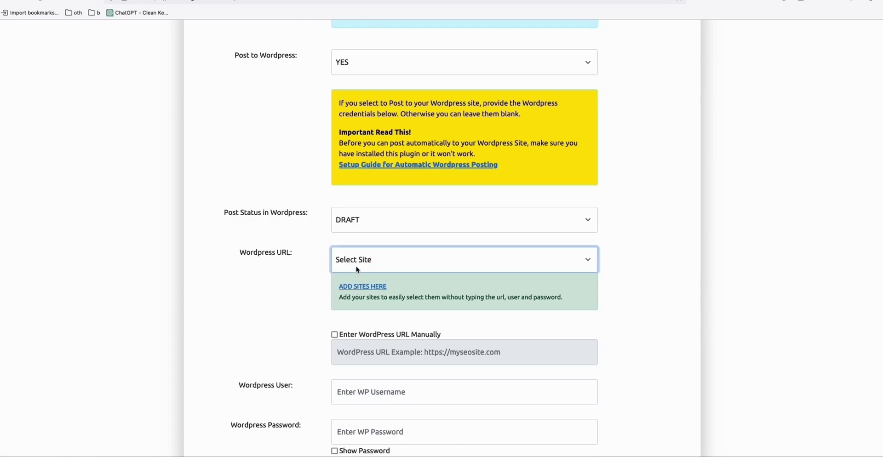
left_click(332, 265)
left_click(295, 305)
scroll(333, 362, "down", 2)
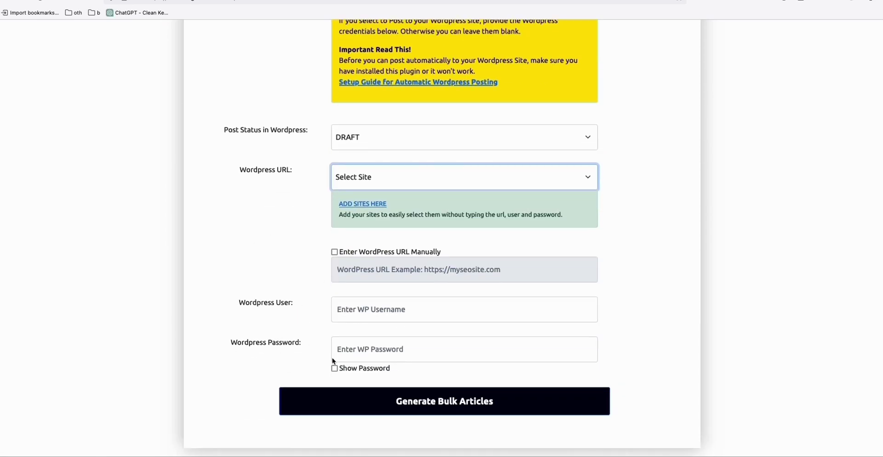
scroll(350, 285, "up", 1)
left_click(363, 225)
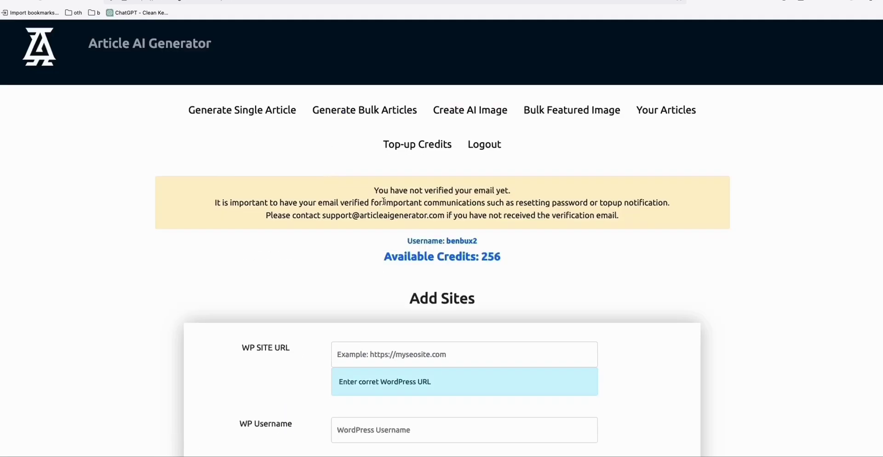
scroll(386, 220, "down", 3)
left_click(394, 249)
type("https")
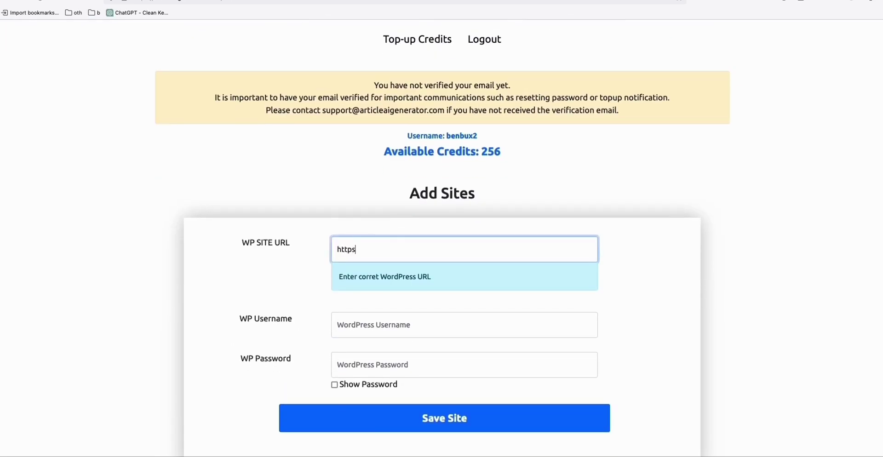
type("://vibemanifest.com")
key("Tab")
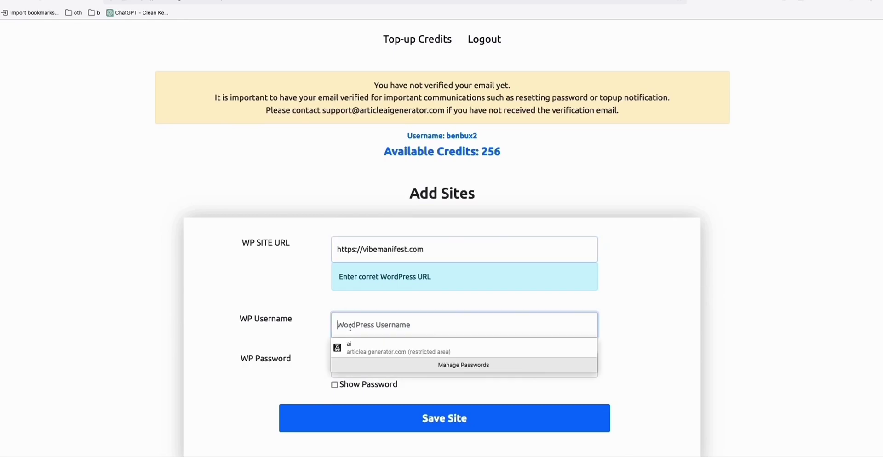
Enter the WordPress username and password for the new site and save the site.
type("ras")
left_click(413, 371)
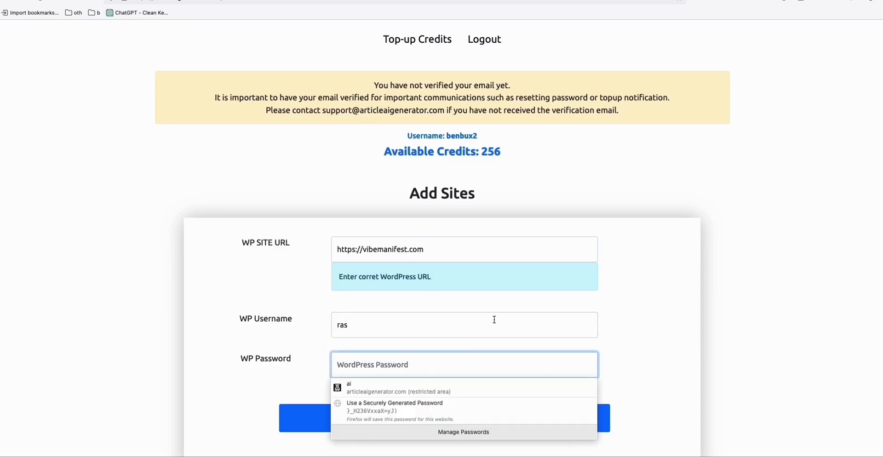
key("ctrl+v")
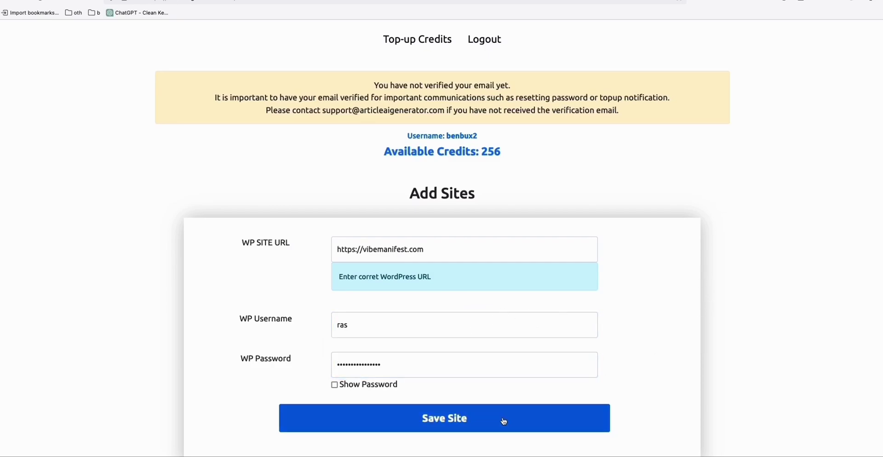
left_click(504, 421)
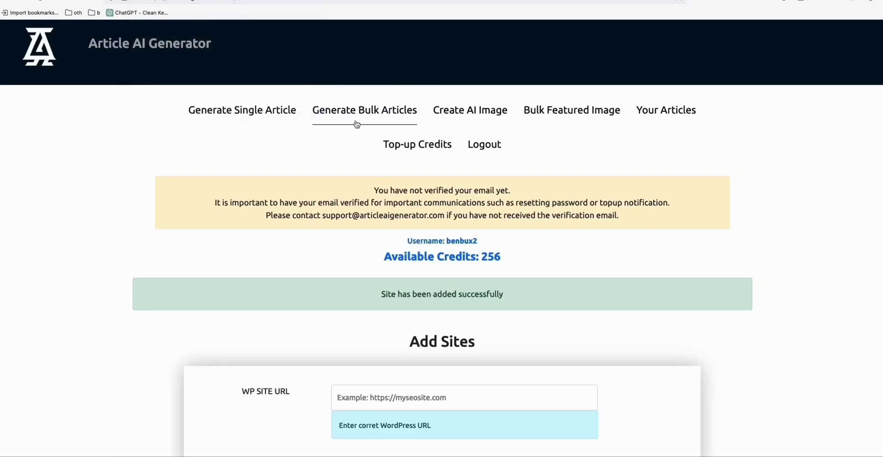
left_click(357, 122)
scroll(478, 177, "down", 7)
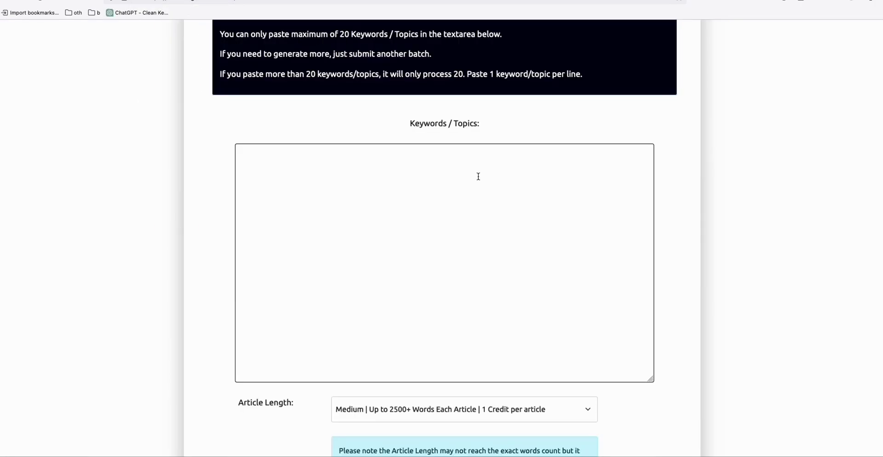
scroll(478, 177, "down", 15)
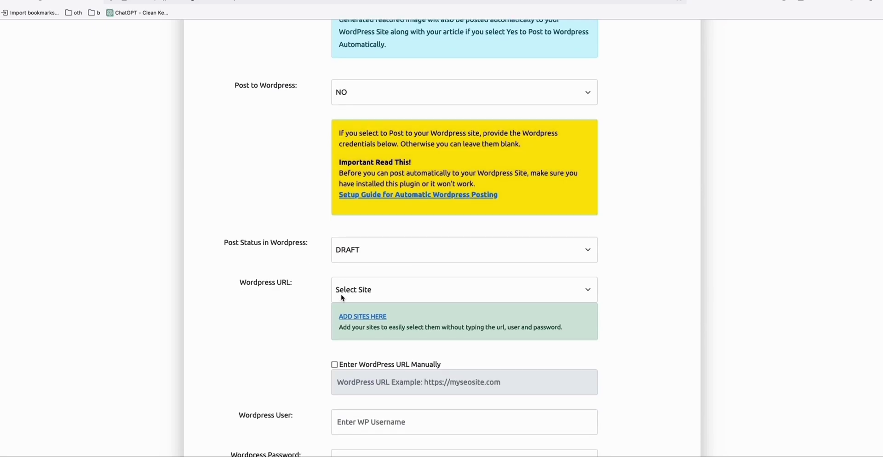
left_click(343, 298)
left_click(696, 254)
scroll(441, 185, "down", 2)
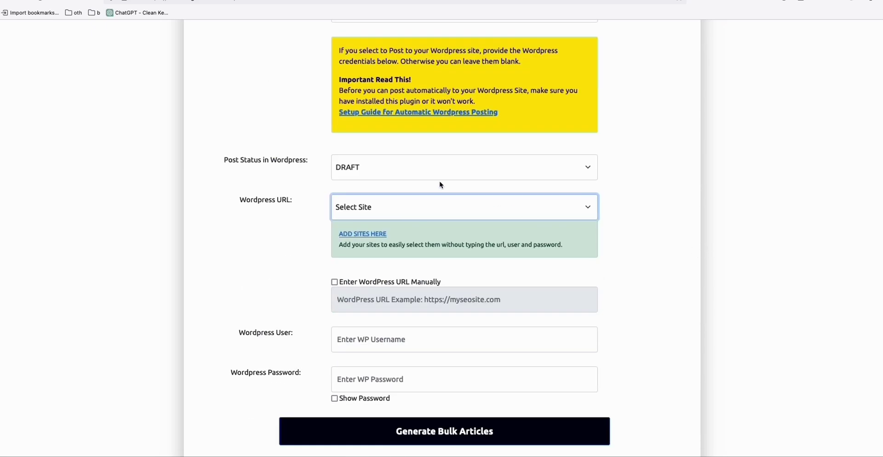
left_click(389, 206)
left_click(374, 224)
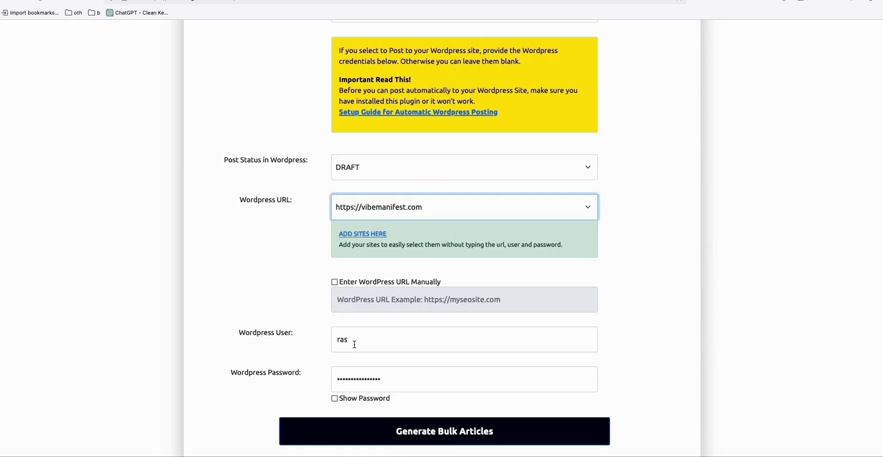
Fill the Keywords / Topics field with the topics copied from cells A1:A10 of the spreadsheet.
scroll(271, 347, "up", 15)
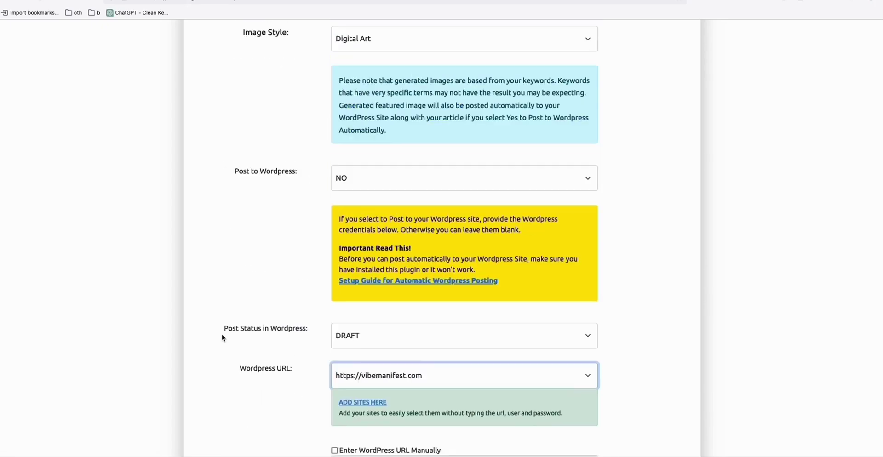
left_click(290, 236)
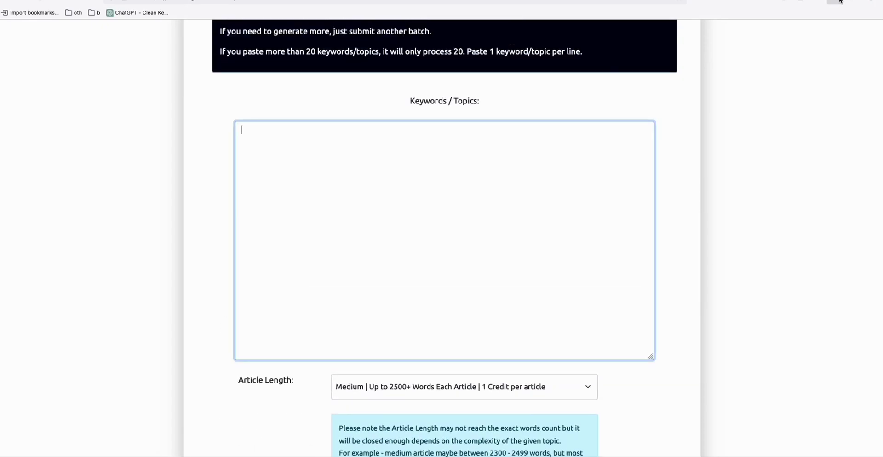
key("ctrl+Tab")
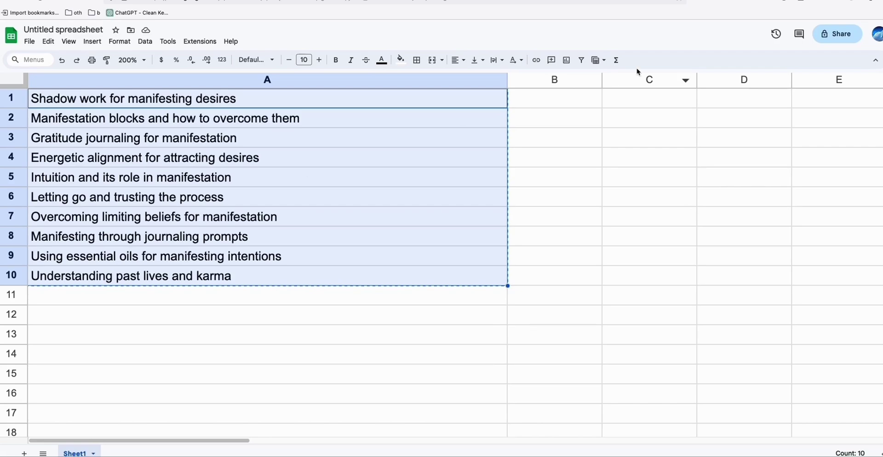
key("ctrl+shift+Tab")
key("ctrl+v")
Set Generate Featured Image to YES | 1 Credit Per Image for the bulk articles.
scroll(566, 146, "down", 5)
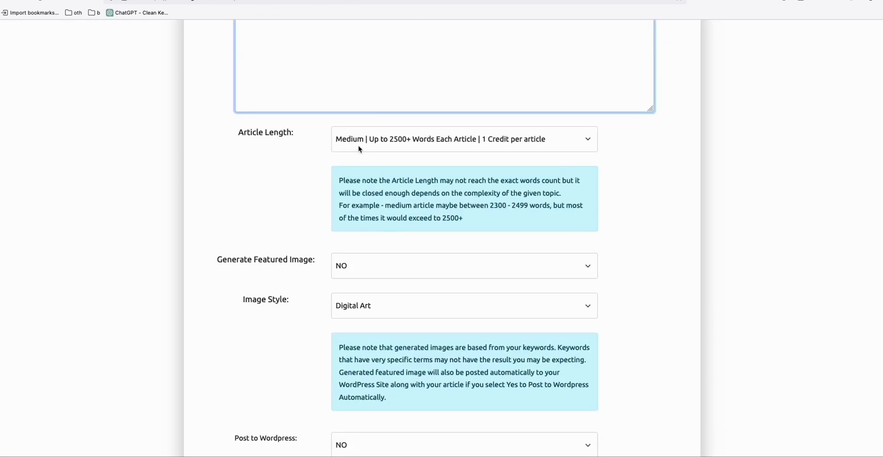
scroll(300, 192, "down", 1)
left_click(350, 243)
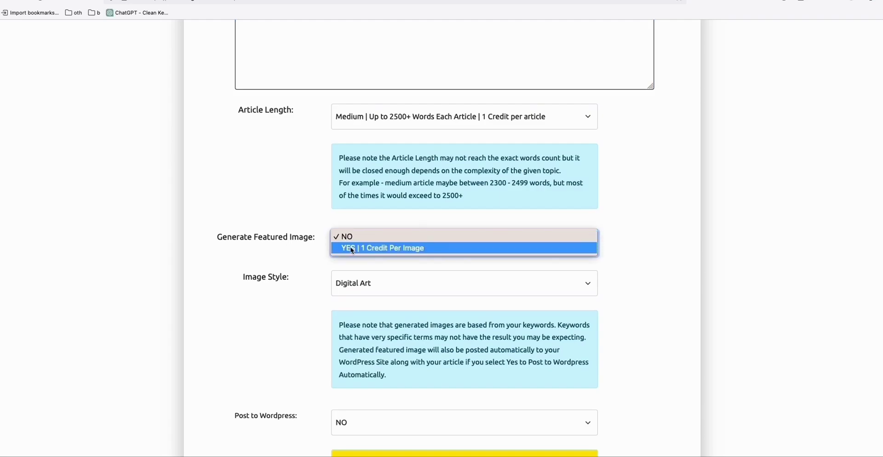
left_click(352, 250)
scroll(229, 252, "up", 2)
scroll(230, 253, "down", 2)
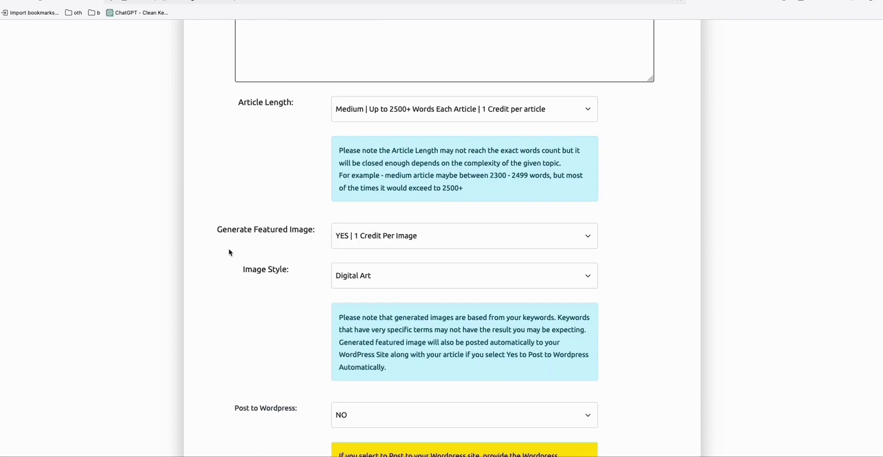
scroll(230, 252, "down", 3)
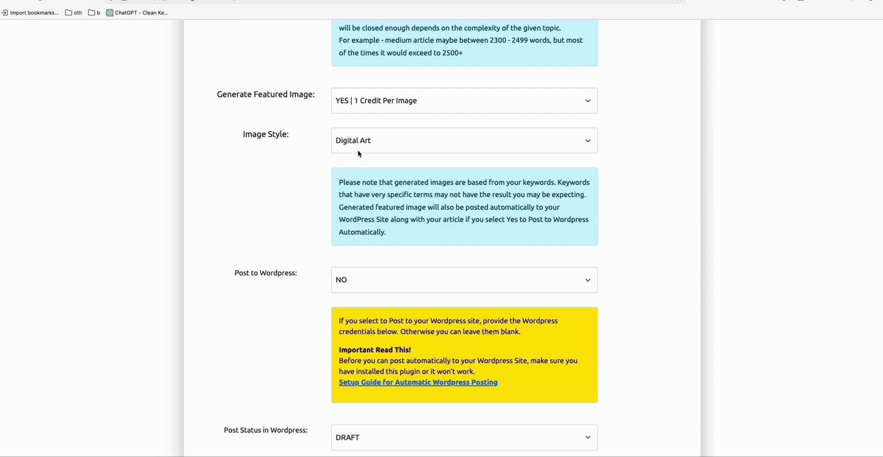
Set Post to Wordpress to YES for the bulk articles.
scroll(298, 175, "down", 2)
left_click(348, 175)
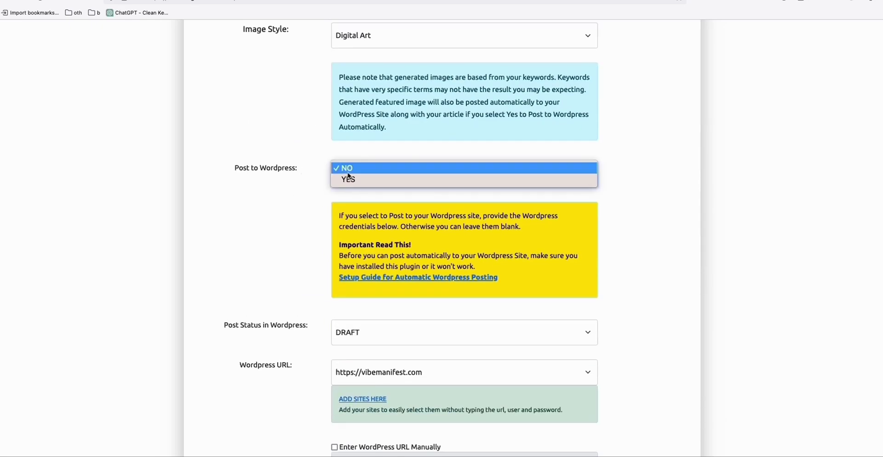
left_click(352, 182)
Check the WordPress posting settings and submit the form to generate the bulk articles.
scroll(275, 235, "down", 2)
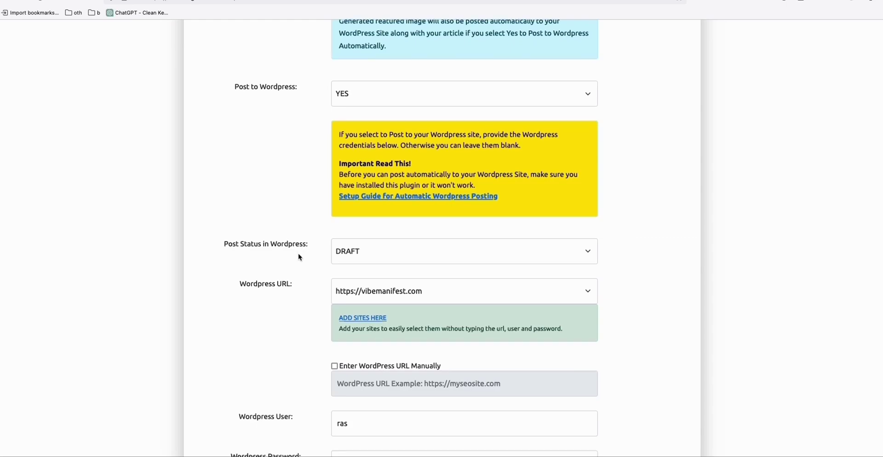
scroll(303, 276, "down", 1)
scroll(329, 331, "down", 1)
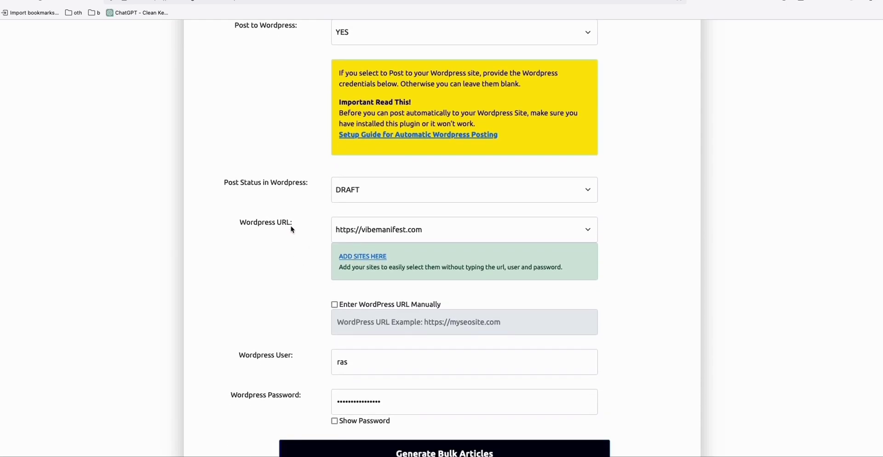
scroll(469, 414, "down", 1)
left_click(472, 433)
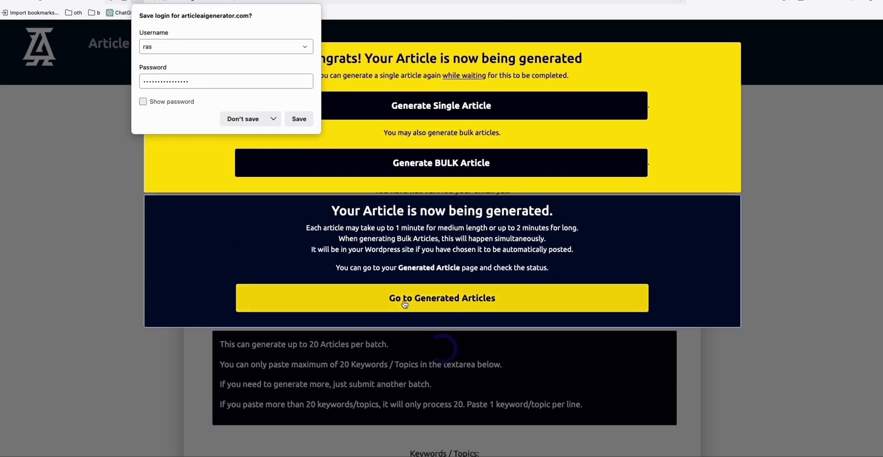
Open the Generated Articles list and refresh it to check the status of the newly submitted articles.
left_click(415, 304)
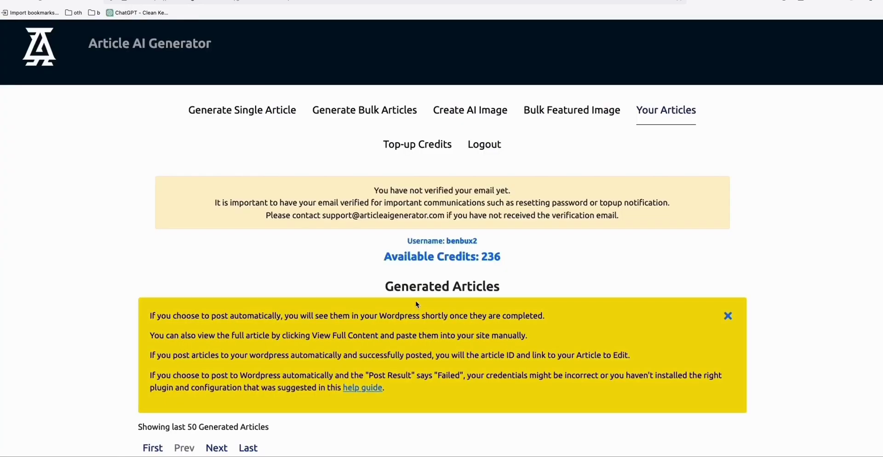
scroll(416, 303, "down", 7)
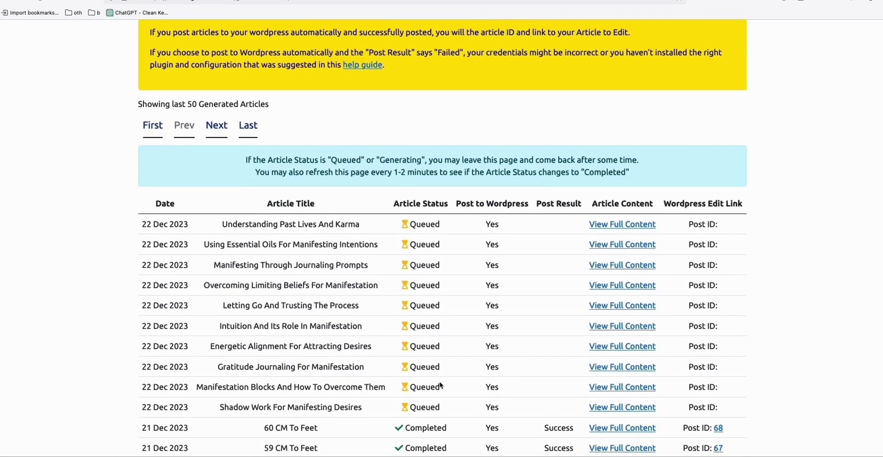
left_click_drag(443, 404, 335, 305)
scroll(322, 269, "up", 1)
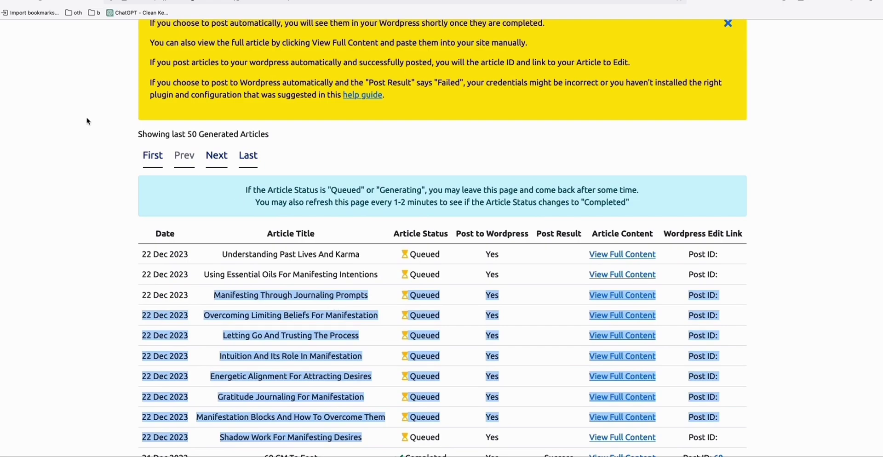
left_click(41, 2)
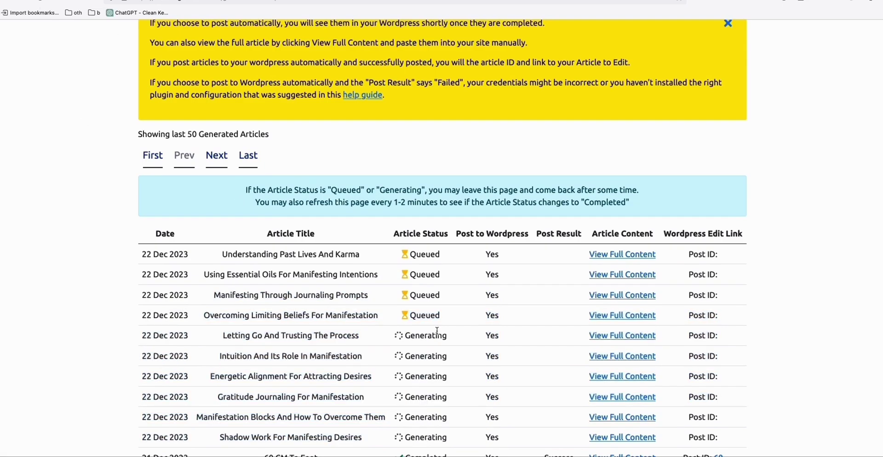
scroll(284, 171, "down", 1)
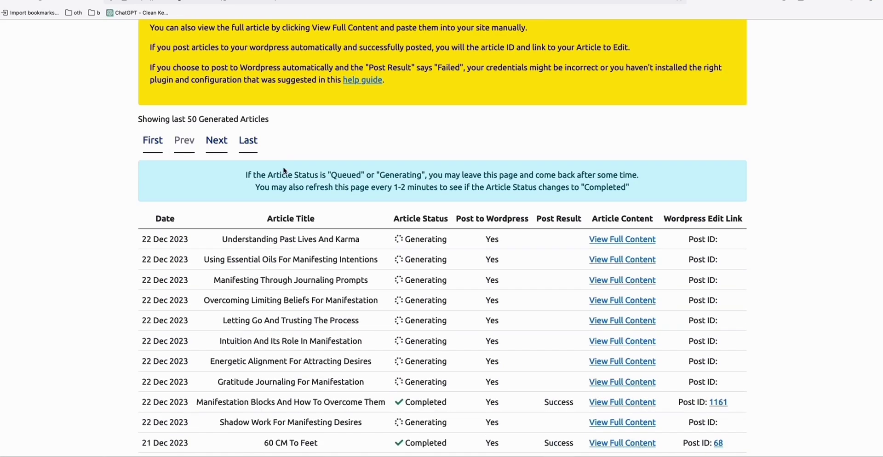
left_click(42, 3)
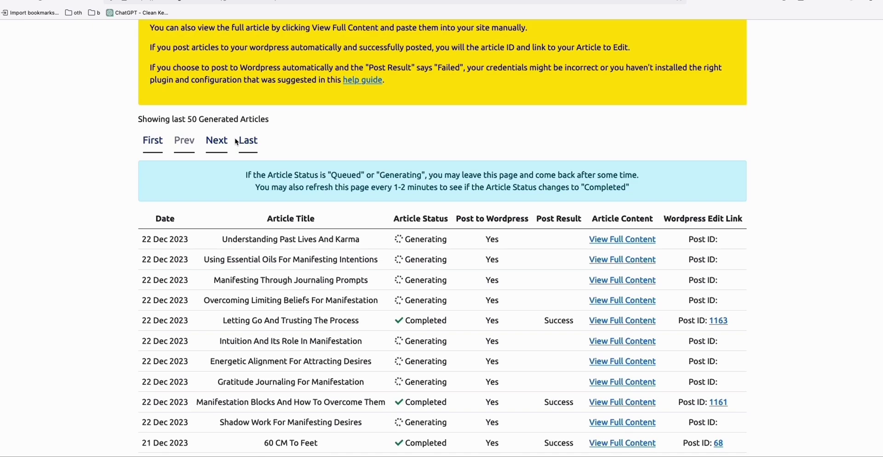
Open the full content of "Letting Go And Trusting The Process" in a new tab and examine its featured image and text.
triple_click(299, 321)
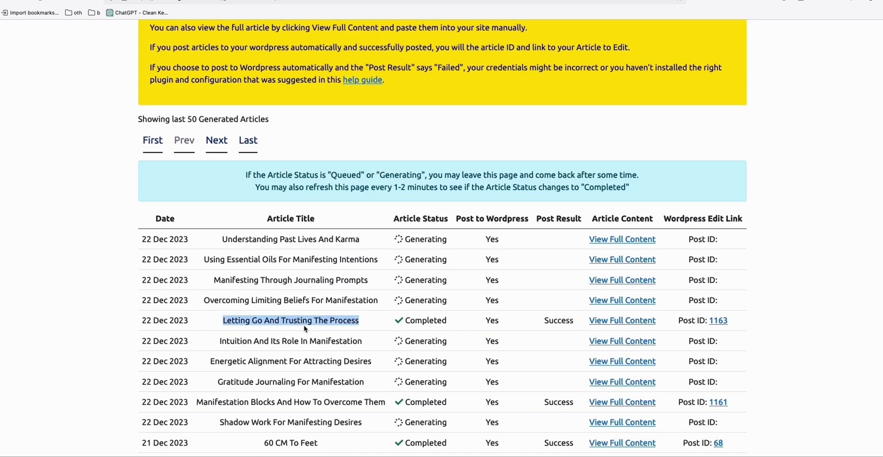
right_click(635, 321)
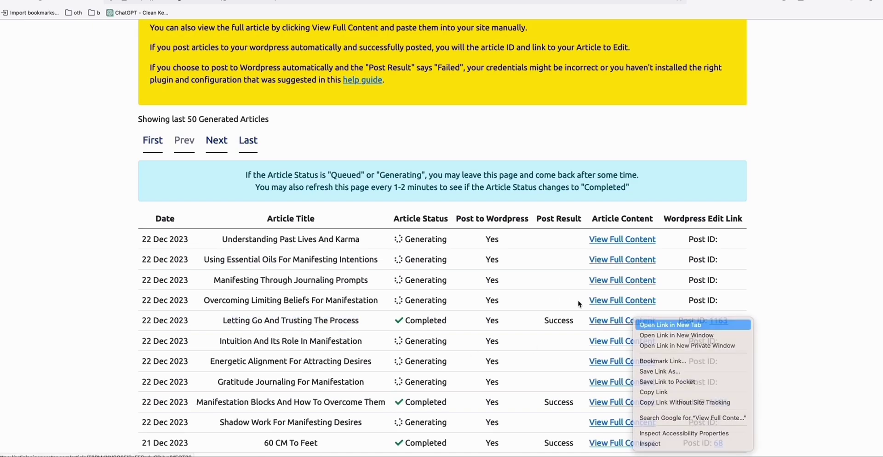
left_click(670, 325)
key("ctrl+Tab")
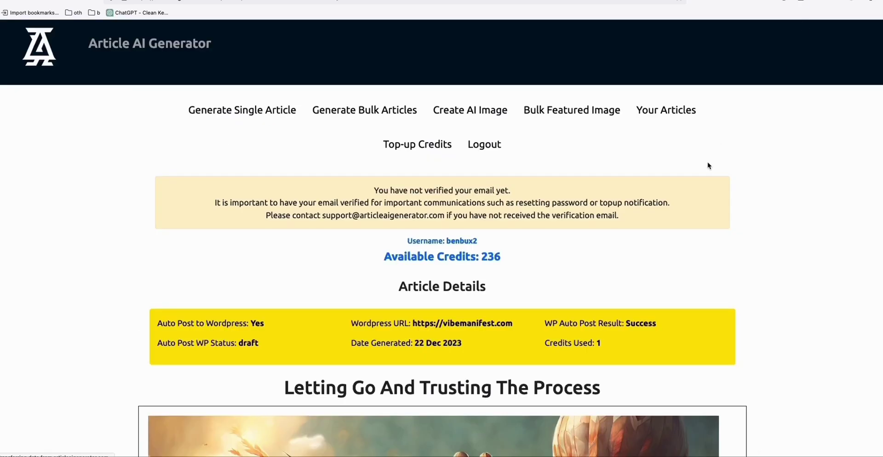
scroll(708, 192, "down", 13)
scroll(342, 268, "up", 4)
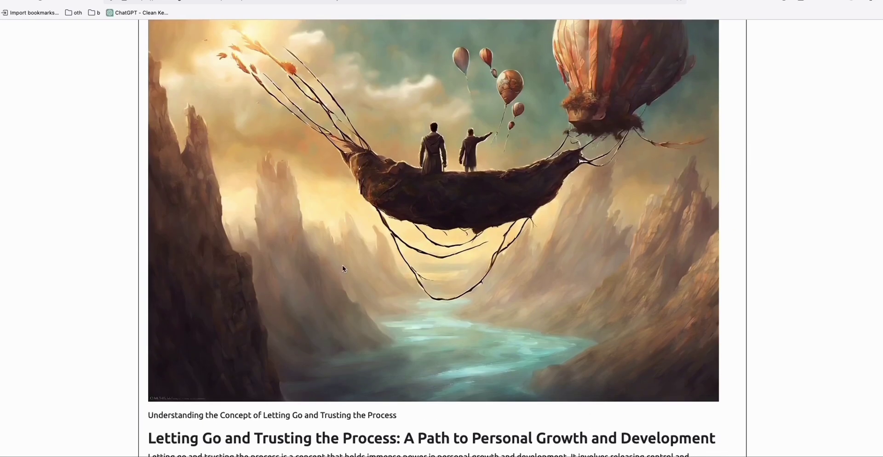
scroll(342, 268, "up", 5)
scroll(400, 262, "down", 10)
scroll(458, 258, "up", 4)
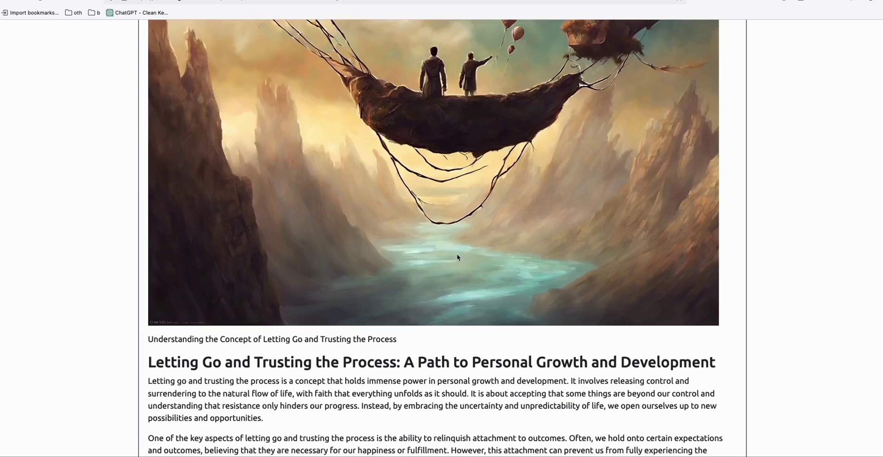
scroll(458, 257, "down", 7)
scroll(516, 262, "up", 6)
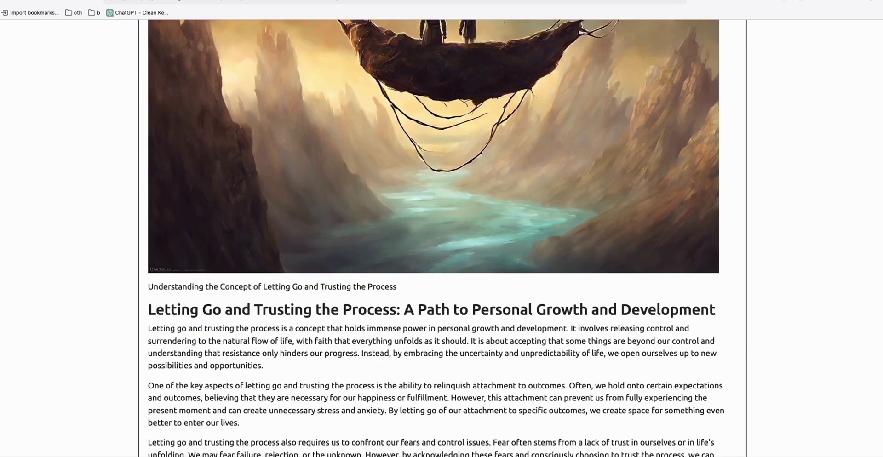
Return to the article list, open that article's WordPress edit link in a new tab, and show all posts in the site's WordPress admin.
key("alt+Left")
right_click(717, 323)
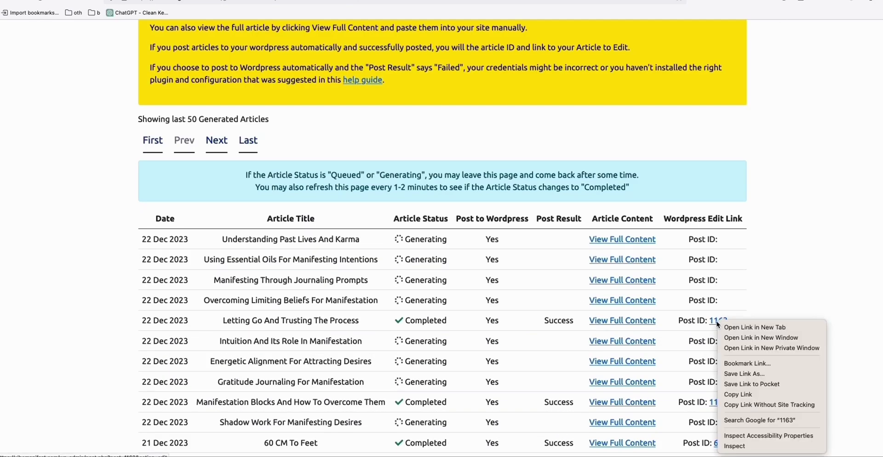
left_click(722, 326)
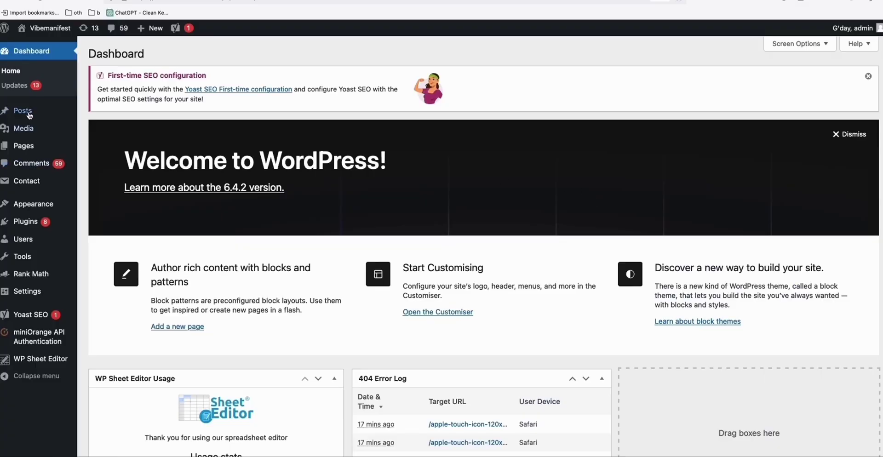
left_click(29, 115)
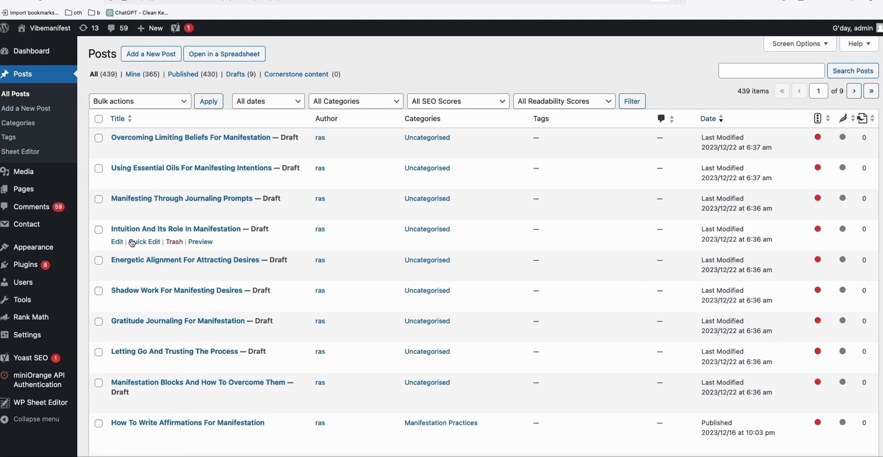
Open the draft post "Intuition And Its Role In Manifestation" for editing and examine its content and featured image.
left_click(117, 242)
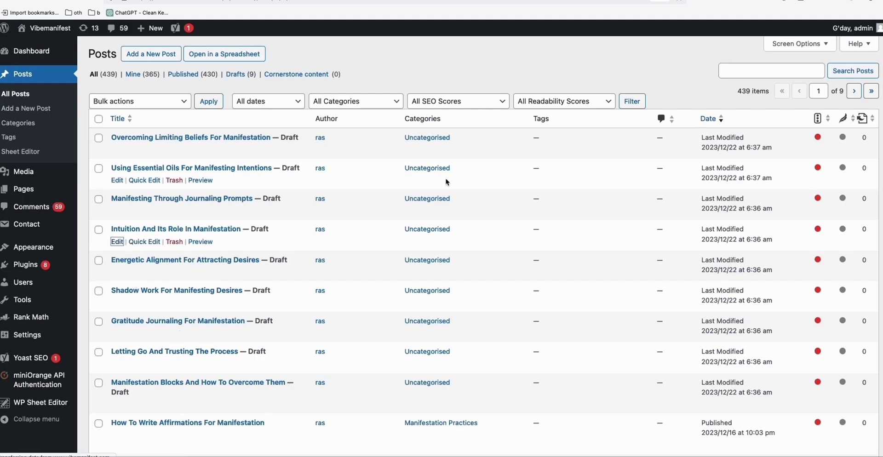
scroll(634, 193, "down", 15)
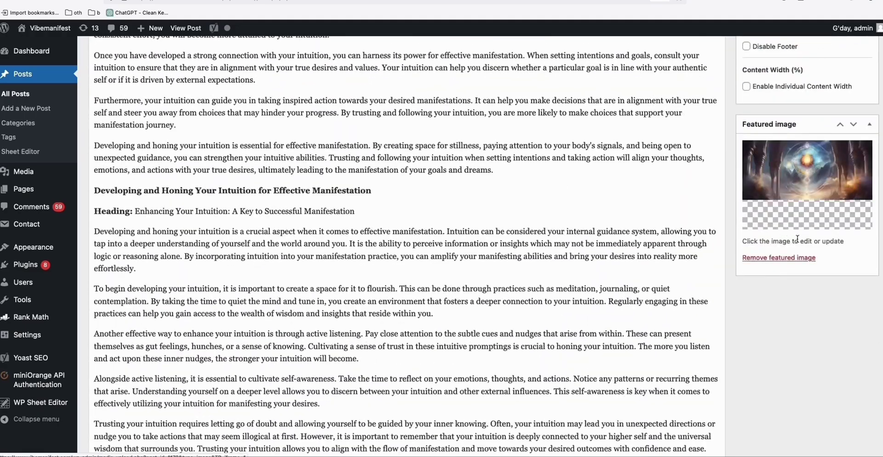
scroll(821, 207, "up", 15)
scroll(810, 275, "down", 12)
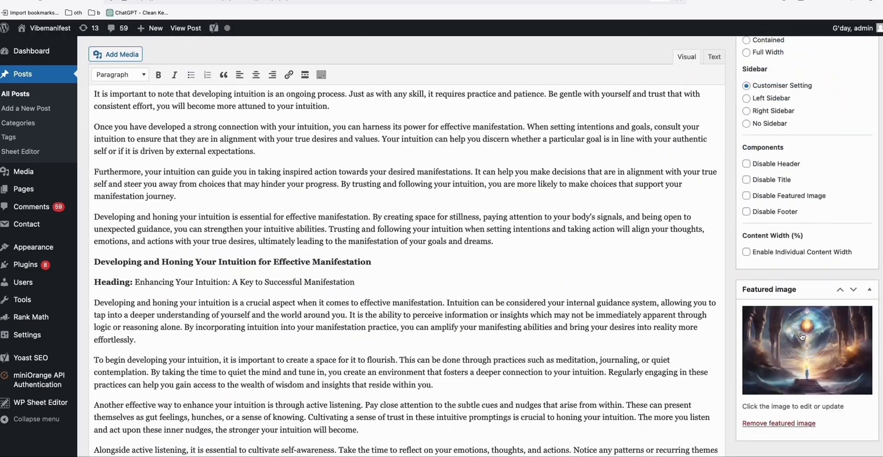
scroll(808, 350, "up", 15)
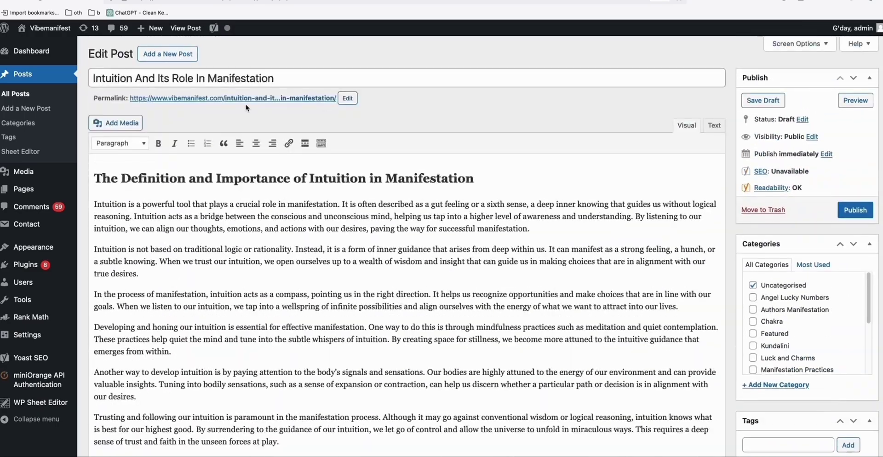
Go back to the posts list, open the draft "Understanding Past Lives And Karma" for editing, and examine its content.
left_click(6, 2)
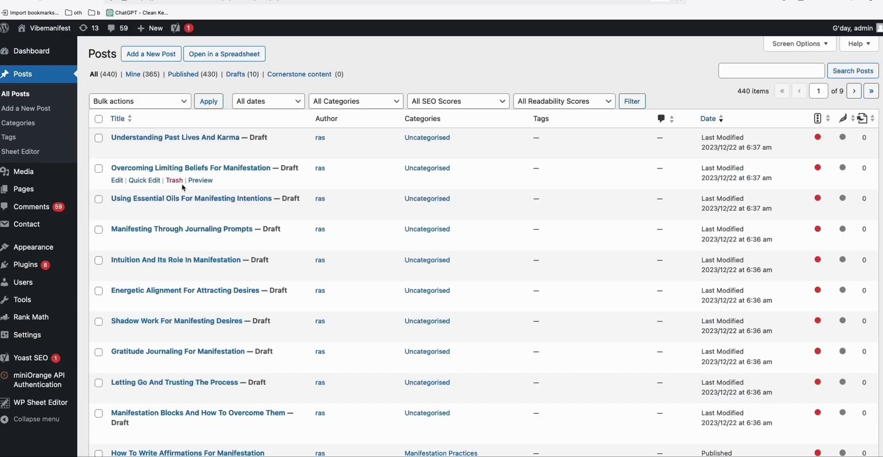
left_click(118, 151)
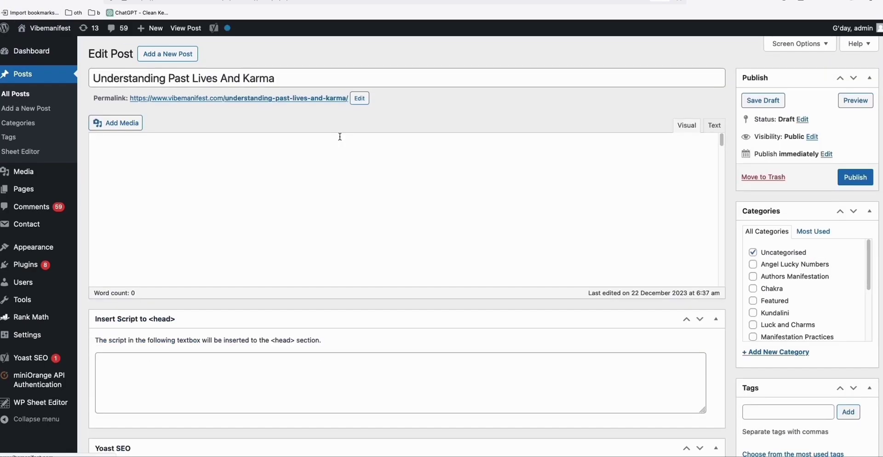
scroll(736, 182, "down", 10)
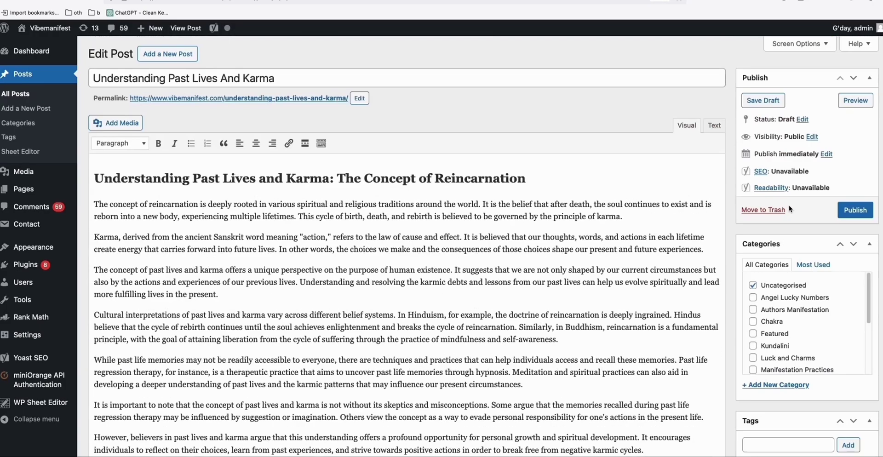
scroll(785, 332, "down", 10)
scroll(785, 332, "up", 10)
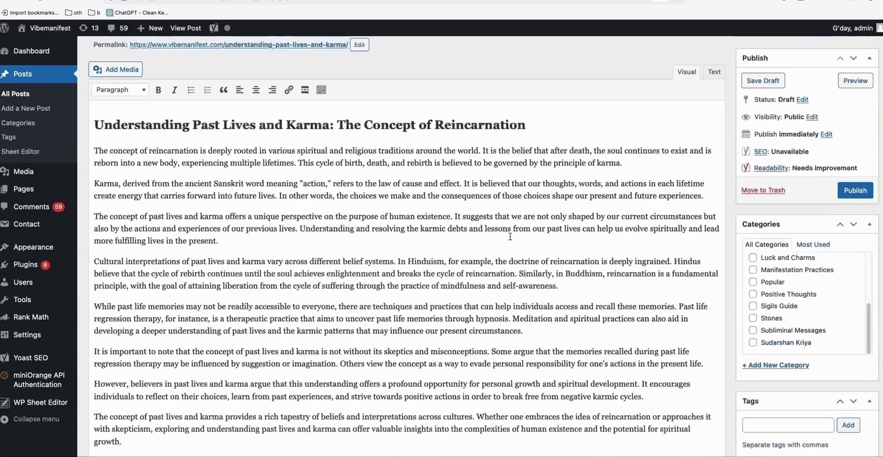
Open the permalink of "Understanding Past Lives And Karma" in a new tab and examine the article as displayed on the site.
right_click(305, 102)
left_click(306, 104)
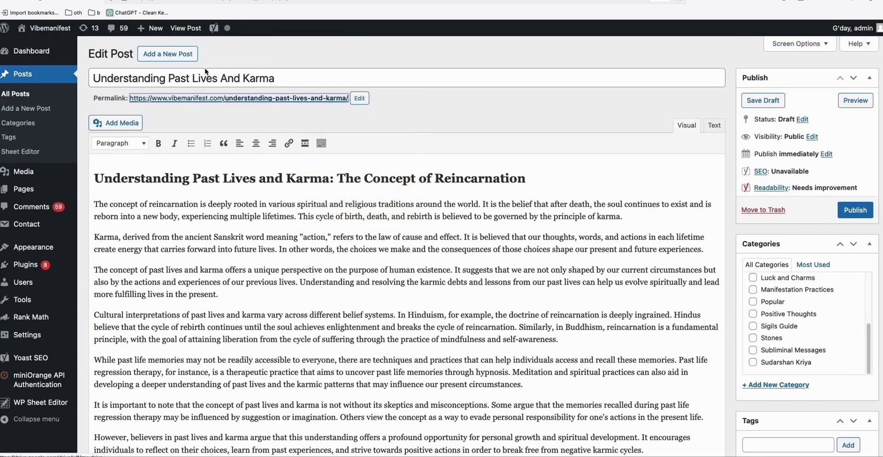
key("ctrl+Tab")
scroll(426, 161, "down", 10)
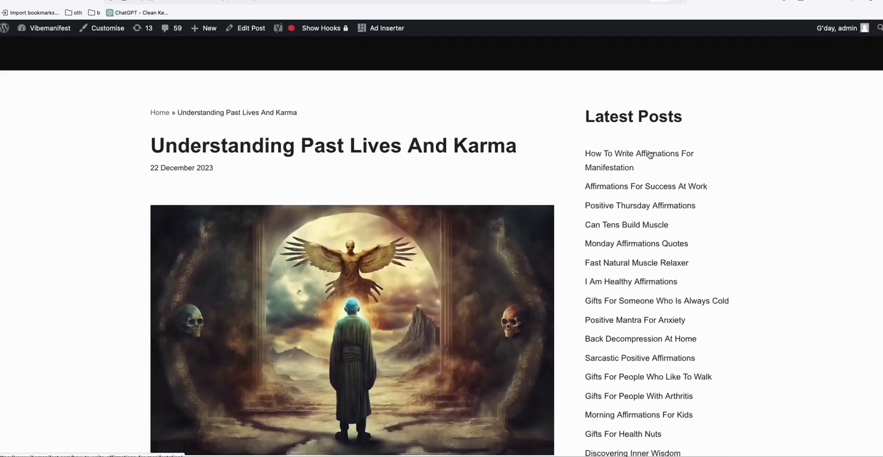
scroll(388, 153, "up", 2)
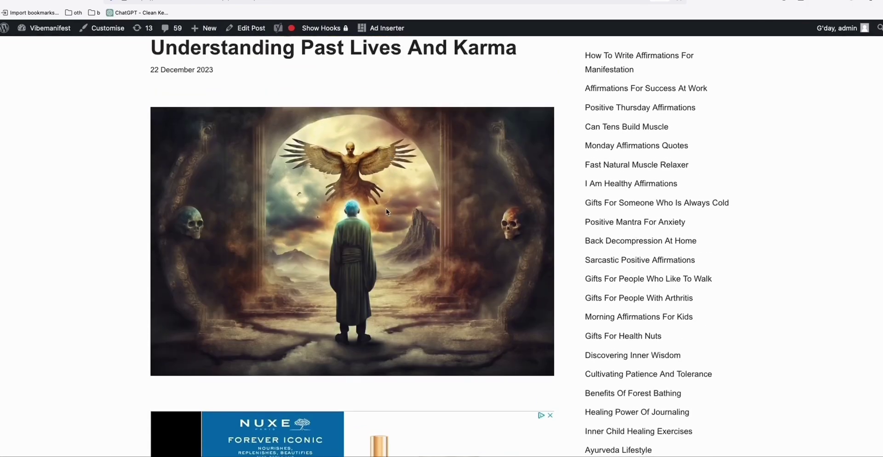
scroll(385, 208, "down", 12)
scroll(632, 171, "down", 10)
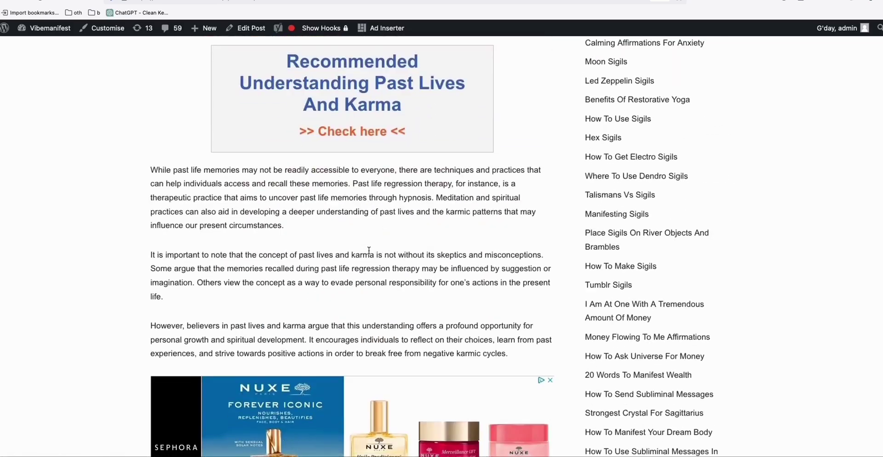
Return to the Generated Articles list and refresh it to check the status and post results of all submitted articles.
key("ctrl+shift+Tab")
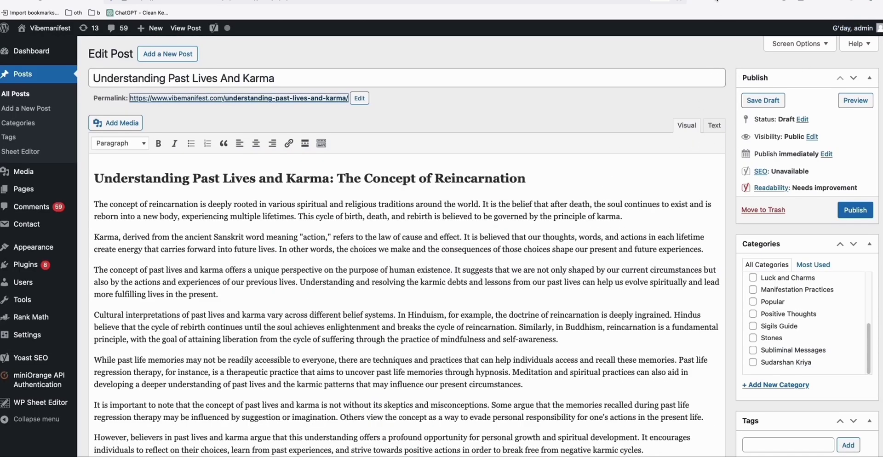
key("ctrl+shift+Tab")
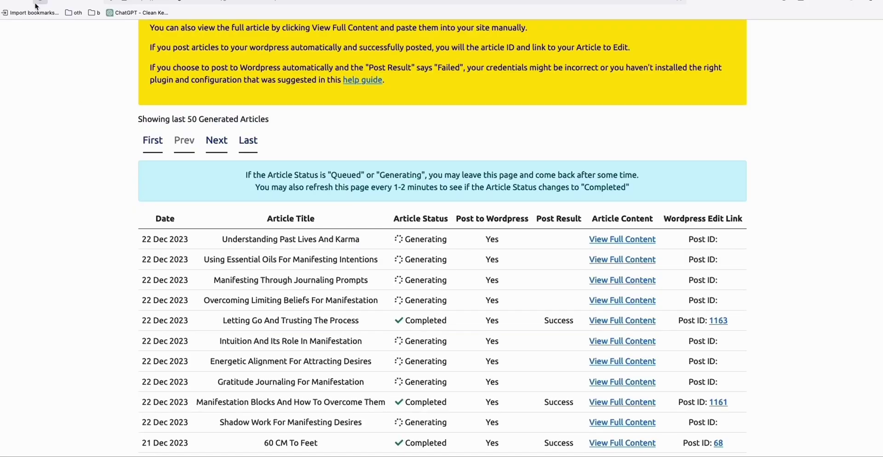
key("ctrl+r")
scroll(431, 267, "down", 2)
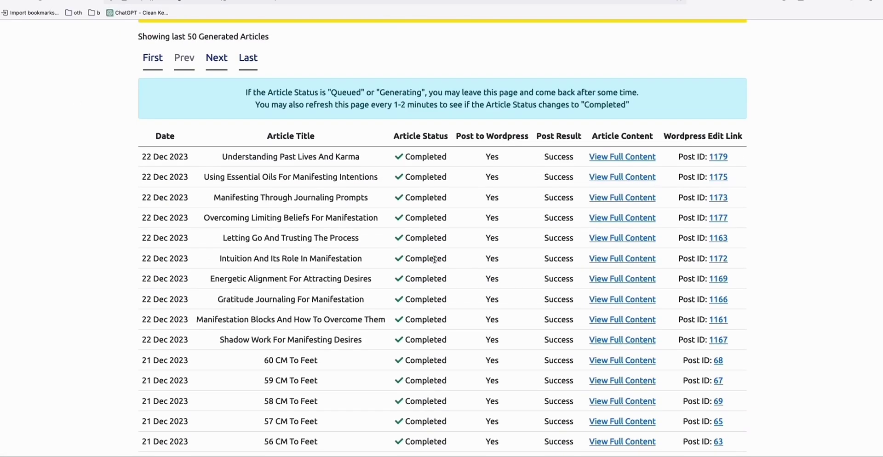
scroll(318, 214, "up", 4)
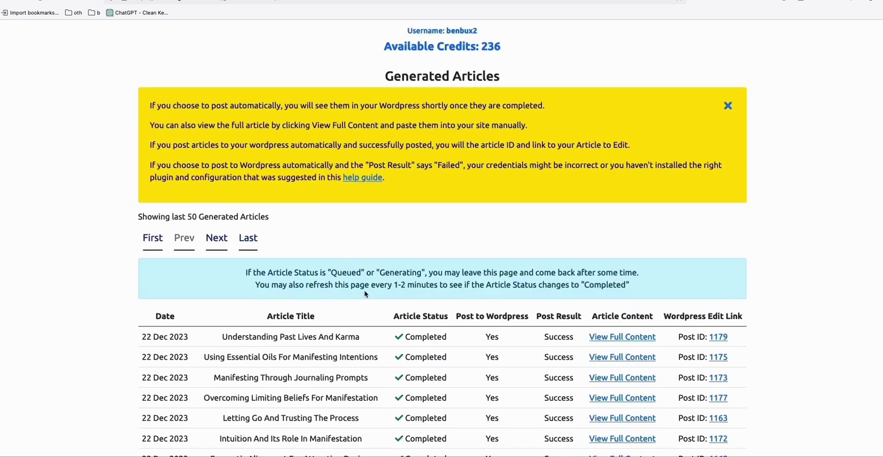
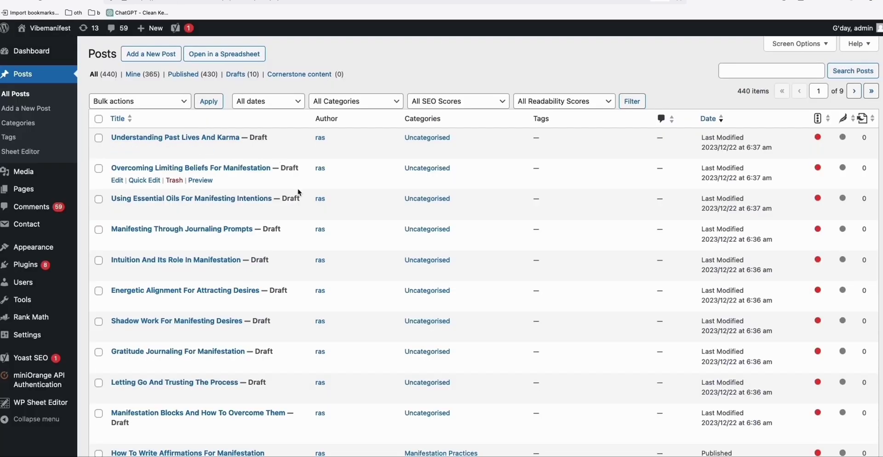
Copy the preview link of the draft "Manifestation Blocks And How To Overcome Them" and look at URL Inspection in Google Search Console.
scroll(329, 203, "down", 5)
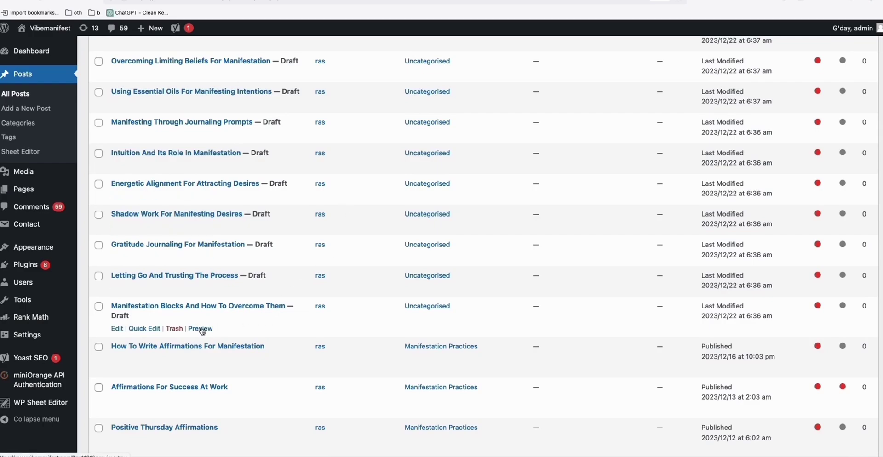
right_click(203, 329)
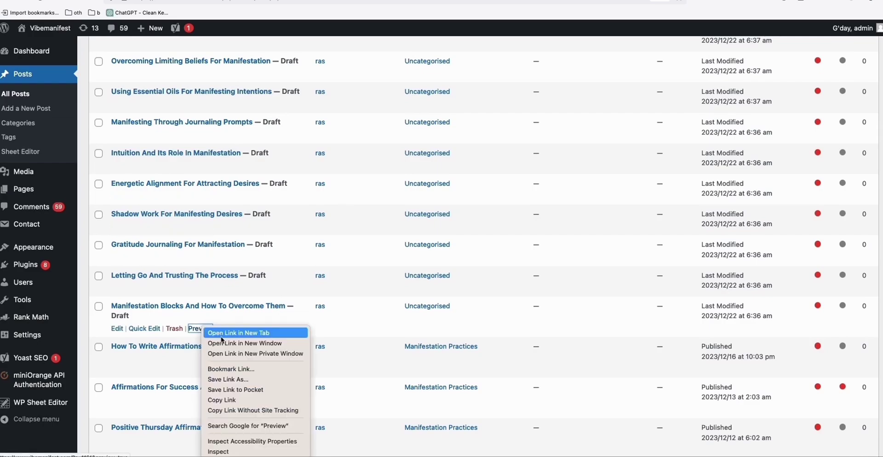
left_click(245, 401)
left_click(322, 2)
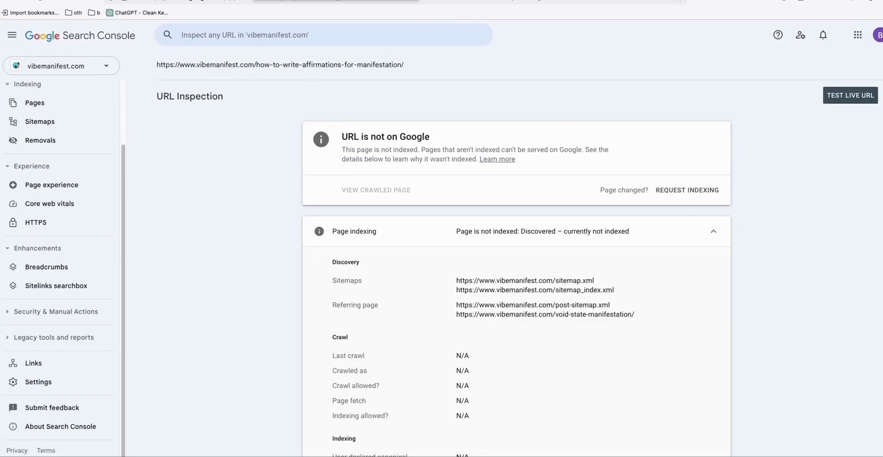
left_click(660, 2)
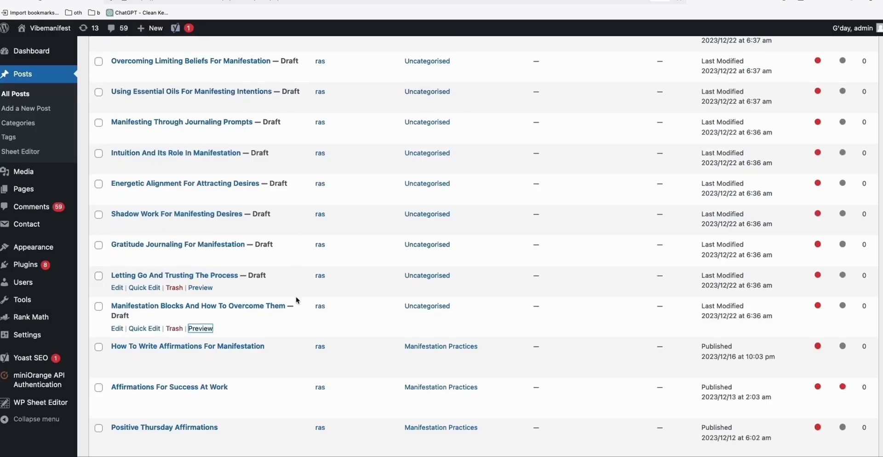
Bulk edit the drafts "Manifestation Blocks And How To Overcome Them" and "Letting Go And Trusting The Process", setting their status to Published.
left_click(98, 307)
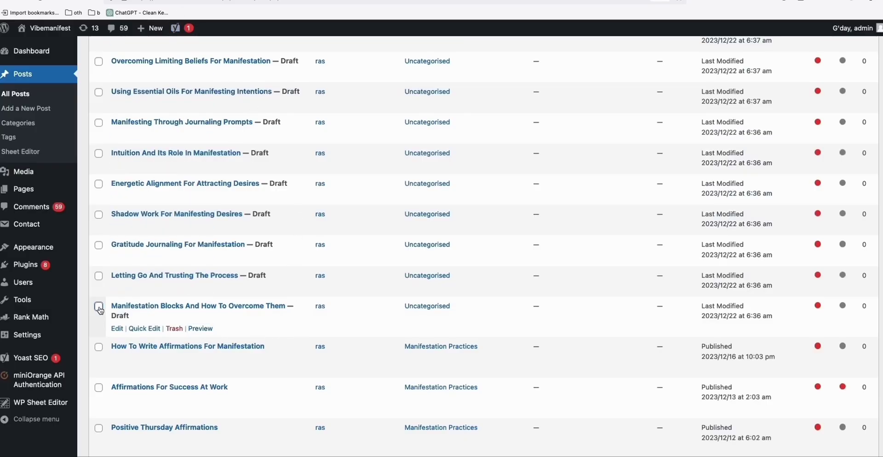
left_click(99, 276)
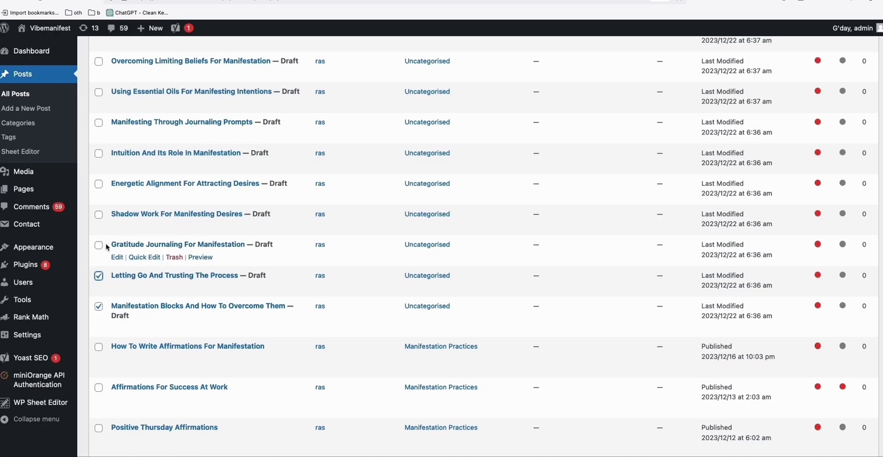
scroll(113, 253, "up", 3)
left_click(139, 99)
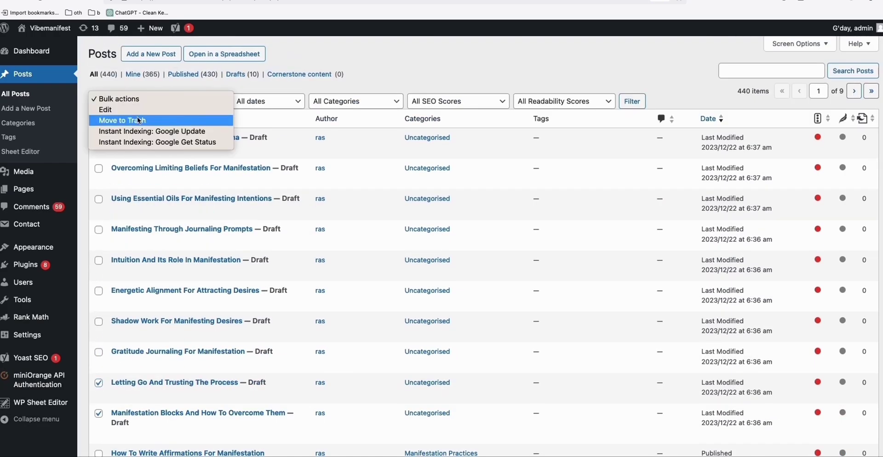
left_click(125, 109)
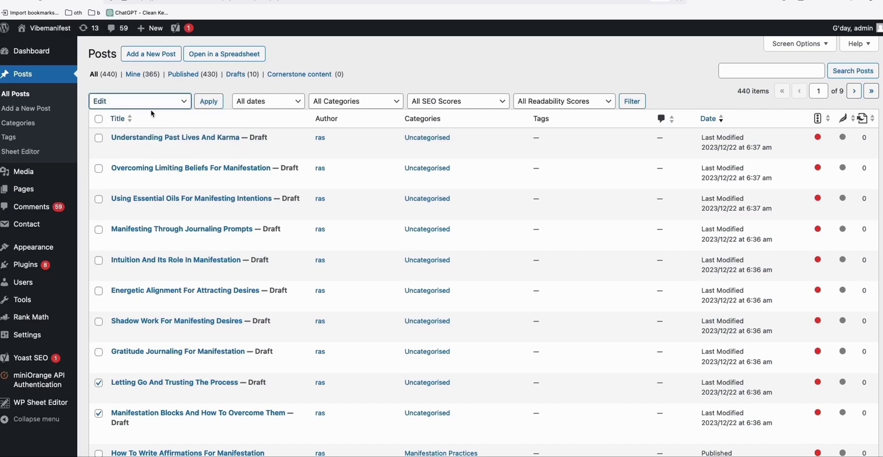
left_click(210, 104)
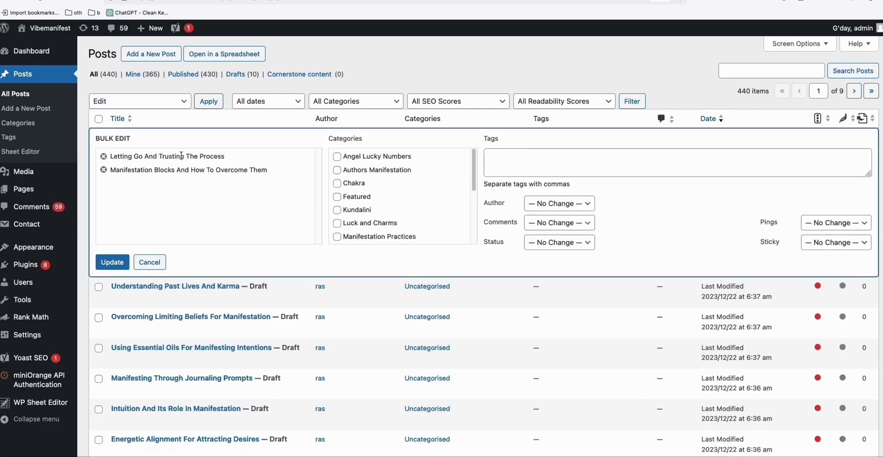
left_click(575, 249)
left_click(568, 252)
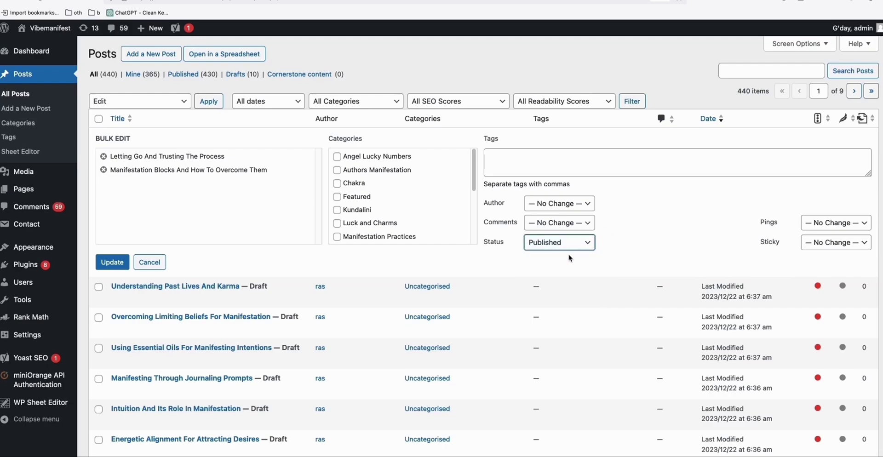
left_click(108, 266)
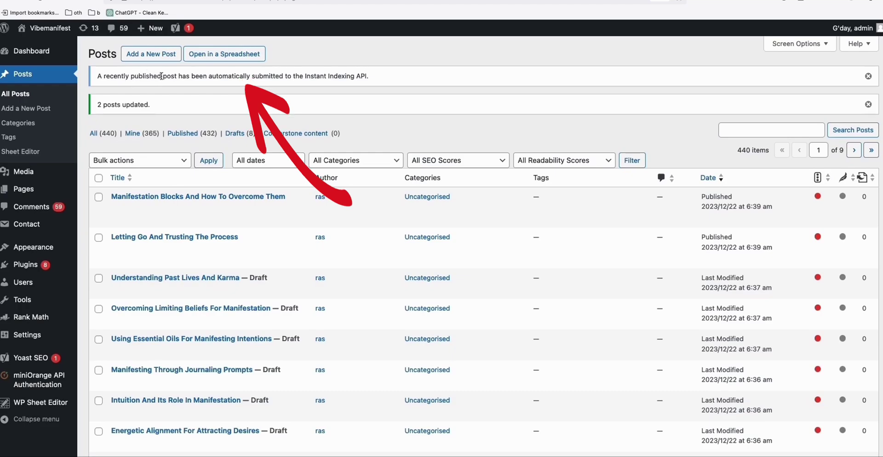
Read the indexing notice, examine the remaining Google API publish-request quota in Rank Math's Instant Indexing console, and return to the posts list.
triple_click(229, 81)
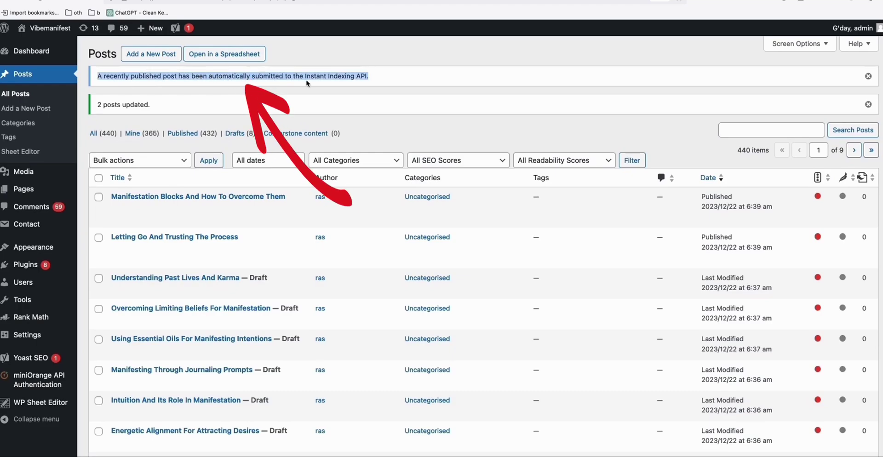
triple_click(321, 77)
mouse_move(41, 327)
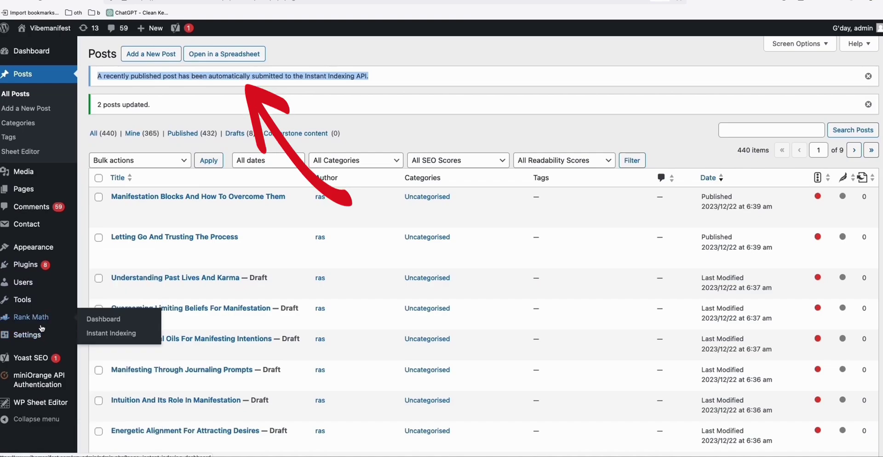
left_click(111, 333)
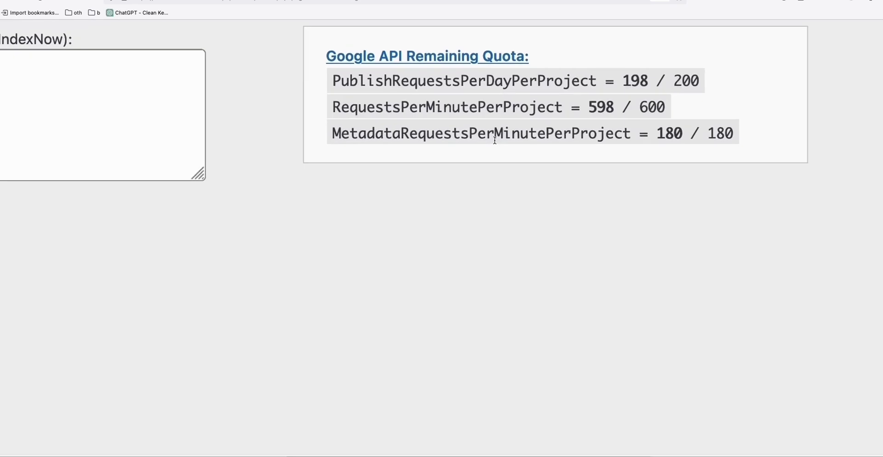
double_click(630, 83)
double_click(690, 83)
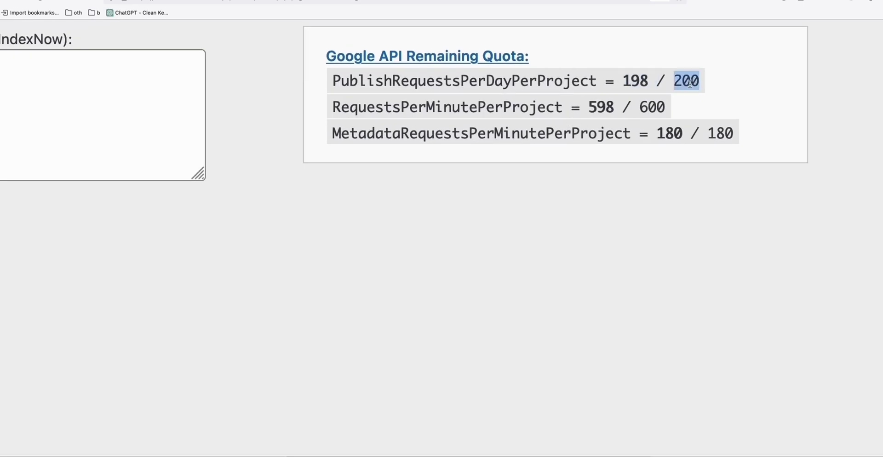
left_click_drag(649, 82, 625, 81)
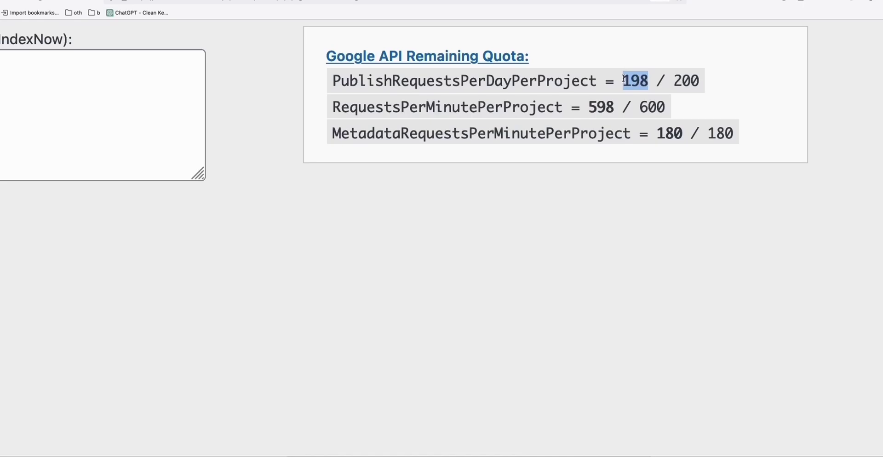
scroll(625, 79, "down", 5)
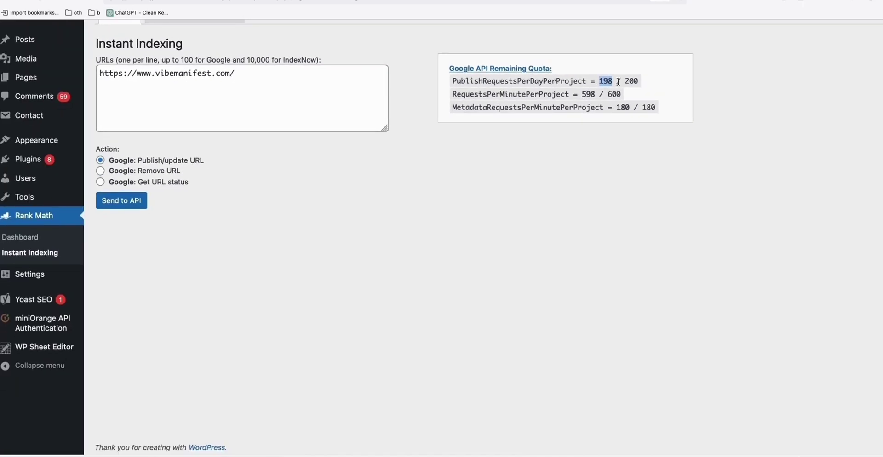
scroll(28, 198, "up", 2)
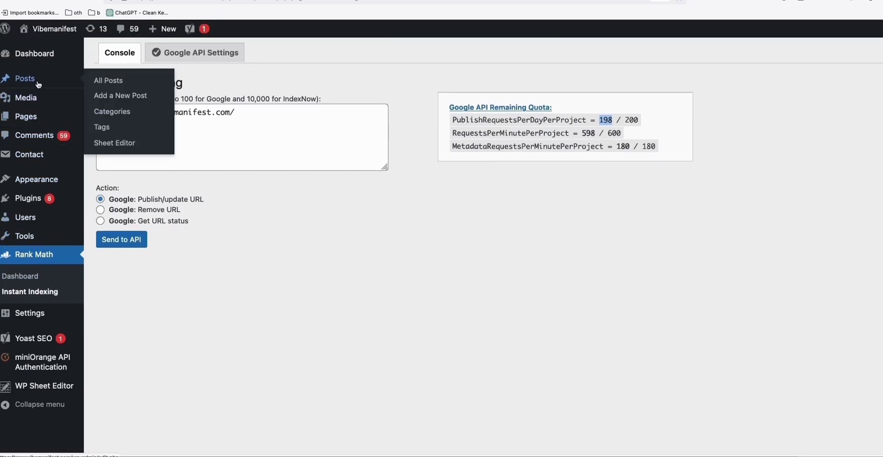
left_click(39, 84)
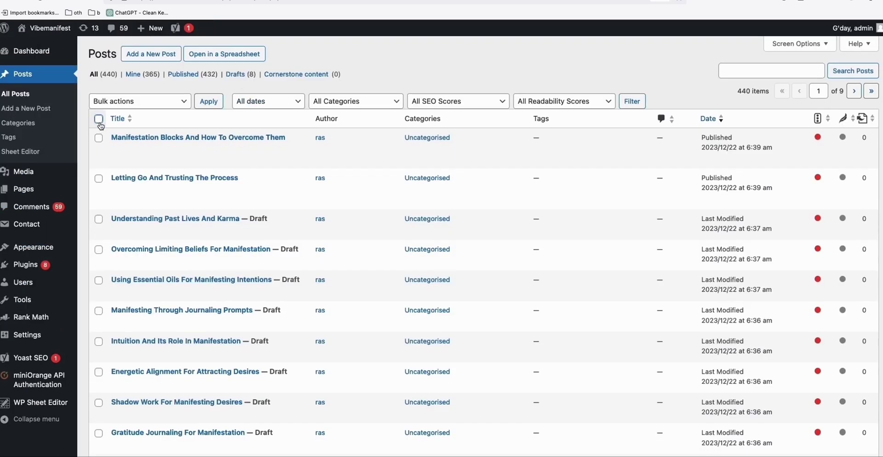
left_click(99, 121)
left_click(152, 102)
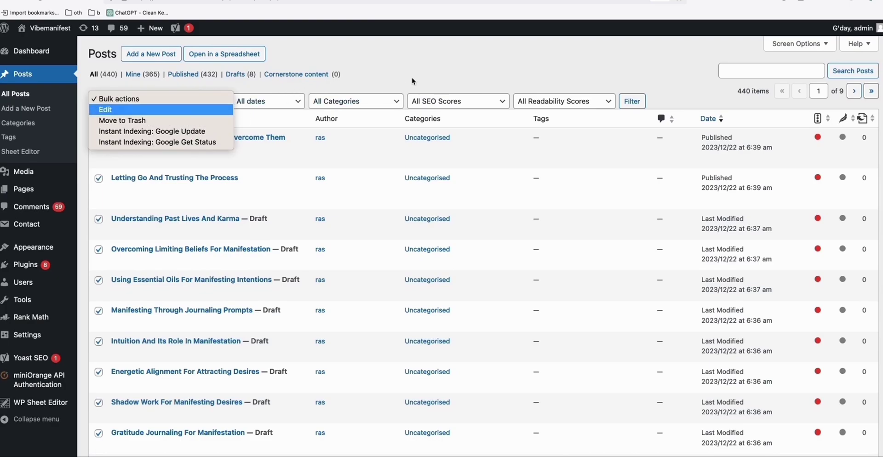
key("Escape")
left_click(98, 119)
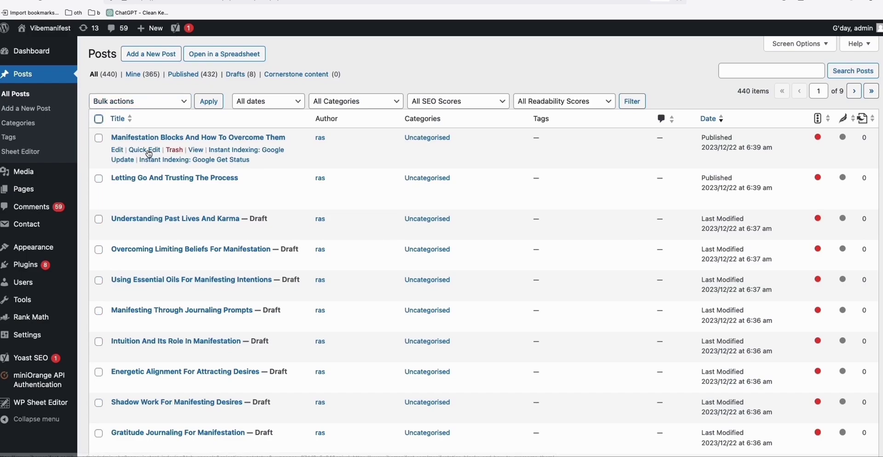
Open the draft "Understanding Past Lives And Karma" for editing and highlight its permalink.
left_click(145, 150)
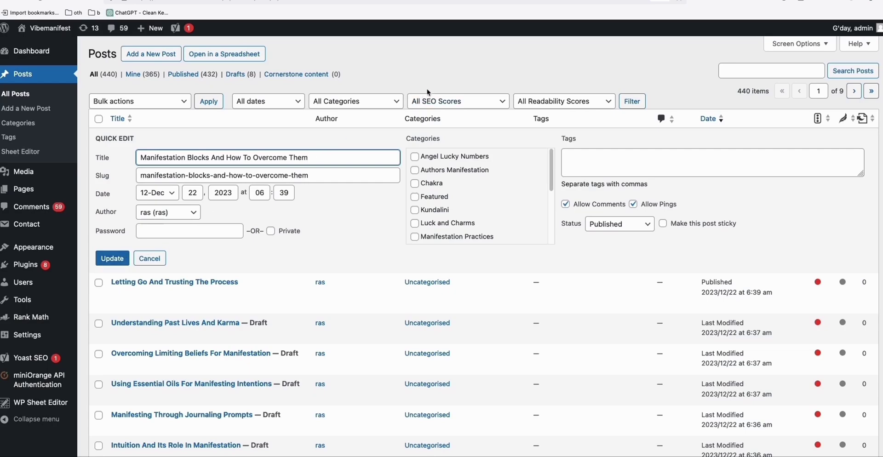
left_click(178, 325)
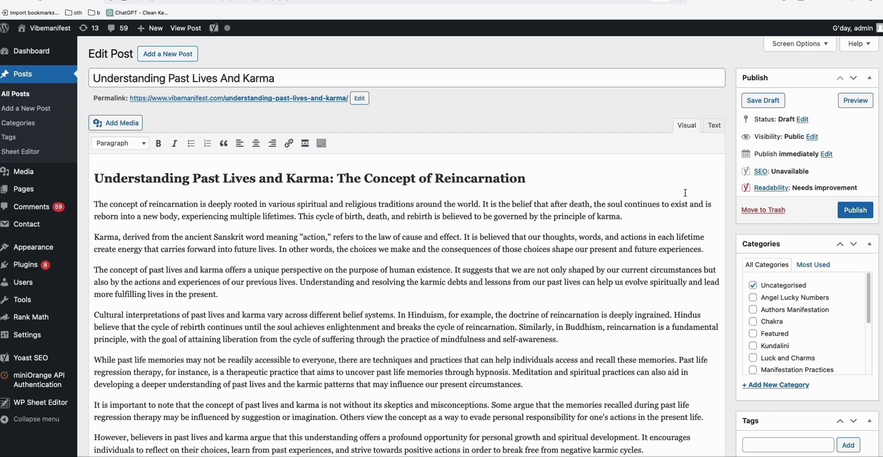
left_click_drag(129, 98, 354, 99)
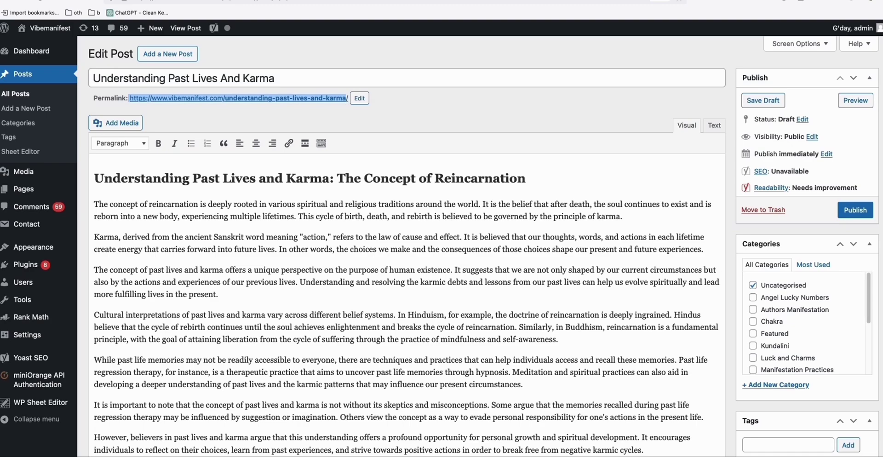
Switch to Google Search Console to look at the URL inspection field, and return to the WordPress posts list.
left_click(501, 3)
left_click(261, 45)
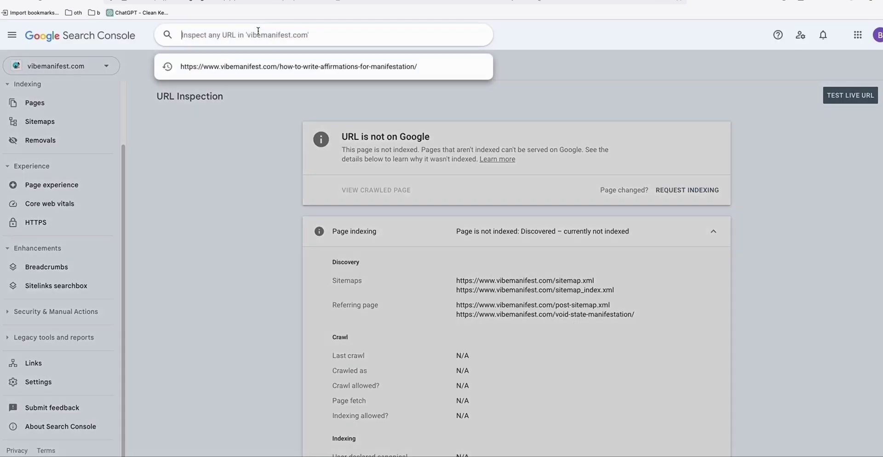
left_click(281, 146)
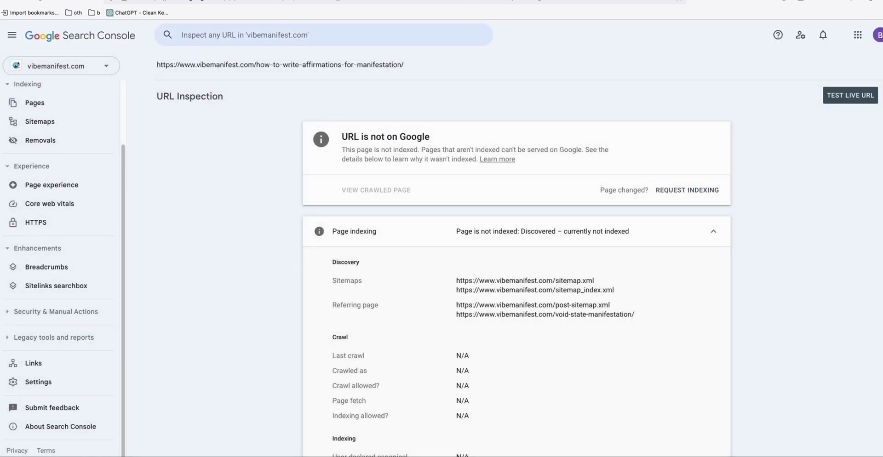
key("ctrl+Tab")
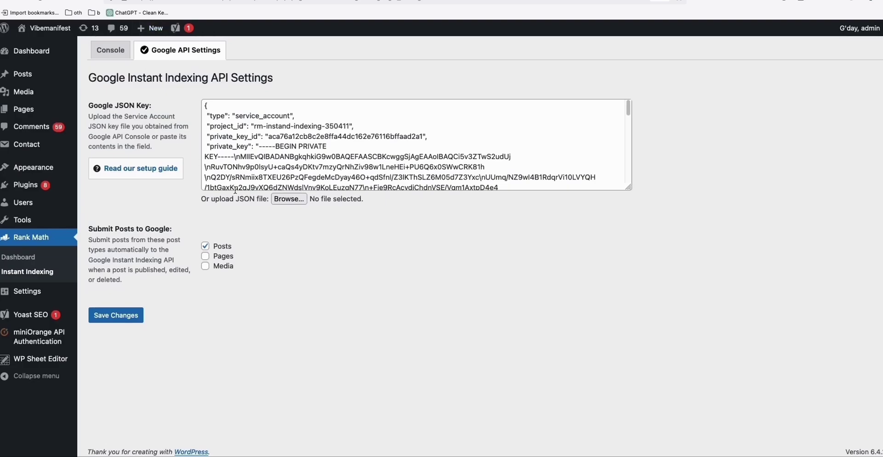
left_click(21, 74)
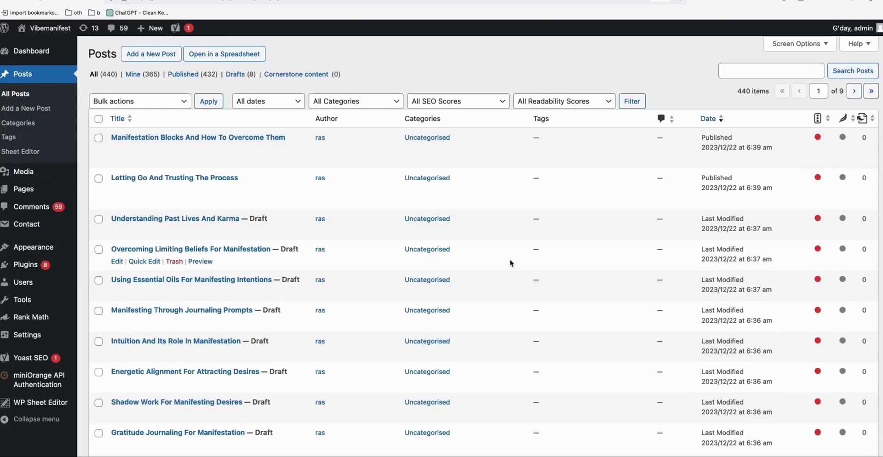
mouse_move(280, 154)
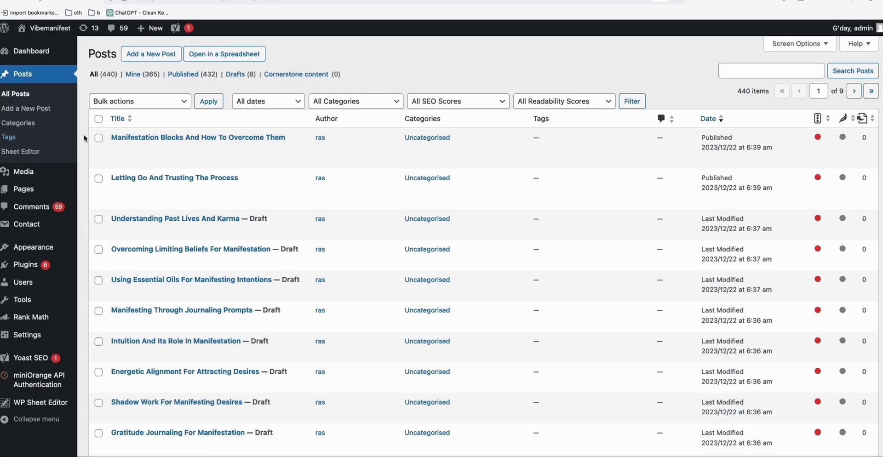
Search the Add Plugins page for "instant indexing" and open the Instant Indexing console of Rank Math.
left_click(138, 2)
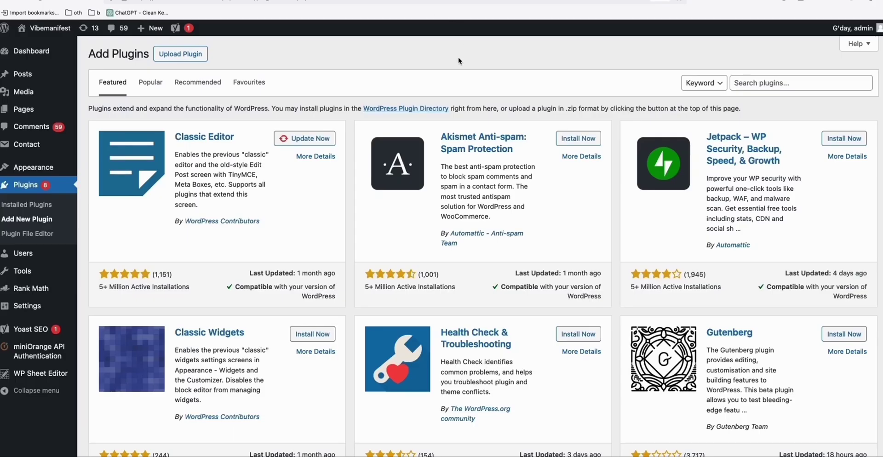
left_click(749, 81)
type("insta")
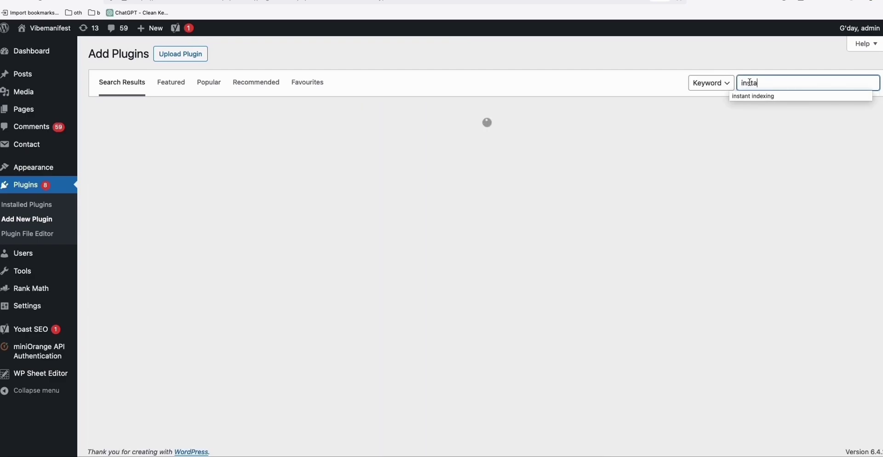
left_click(764, 96)
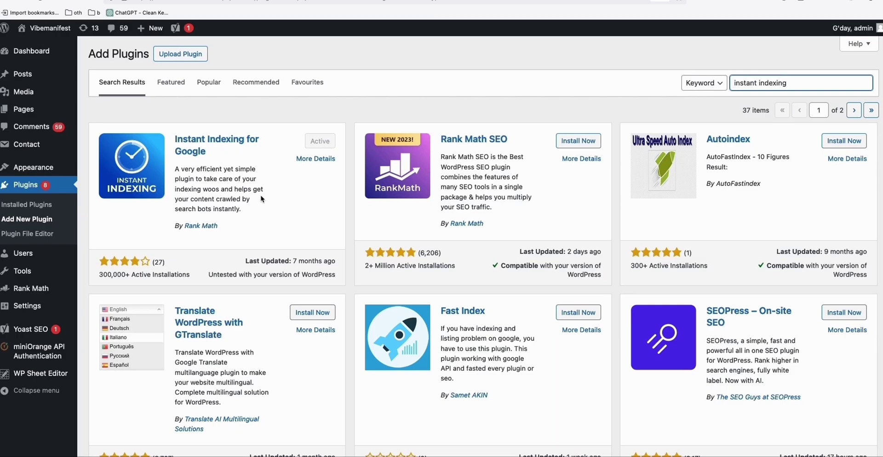
mouse_move(38, 294)
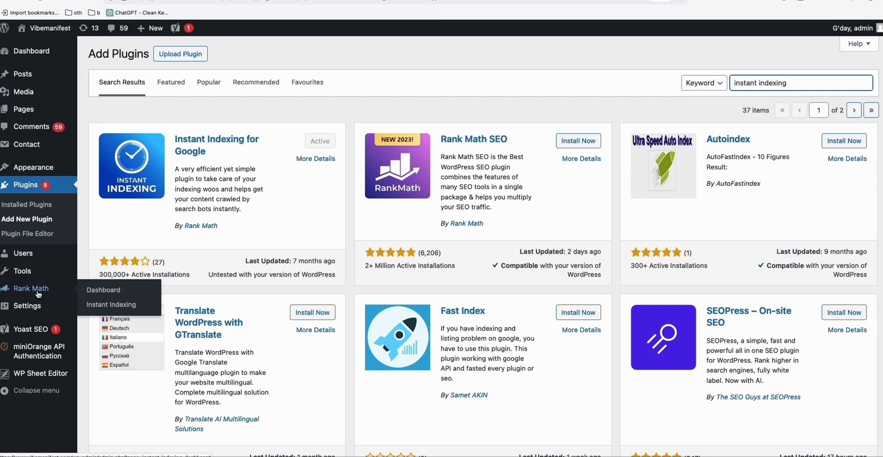
left_click(104, 308)
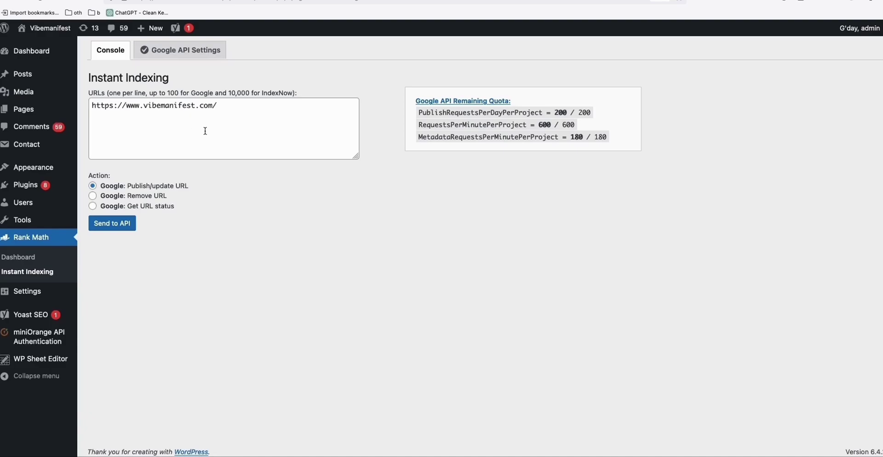
left_click(228, 106)
key("Return")
type("https://www.vibemanifest.com/how-to-write-affirmations-for-manifestation/")
key("Return")
type("https://www.vibemanifest.com/how-to-write-affirmations-for-manifestation/")
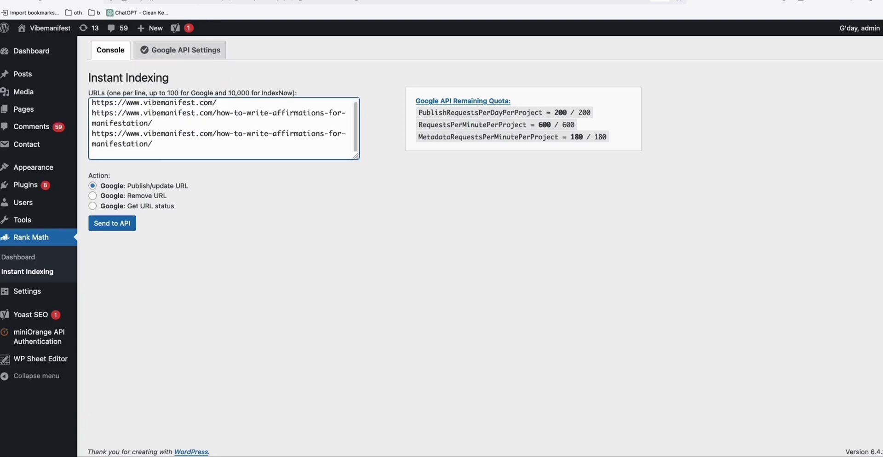
key("Return")
type("https://www.vibemanifest.com/how-to-write-affirmations-for-manifestation/")
key("Return")
type("https://www.vibemanifest.com/how-to-write-affirmations-for-manifestation/")
key("Return")
type("https://www.vibemanifest.com/how-to-write-affirmations-for-manifestation/")
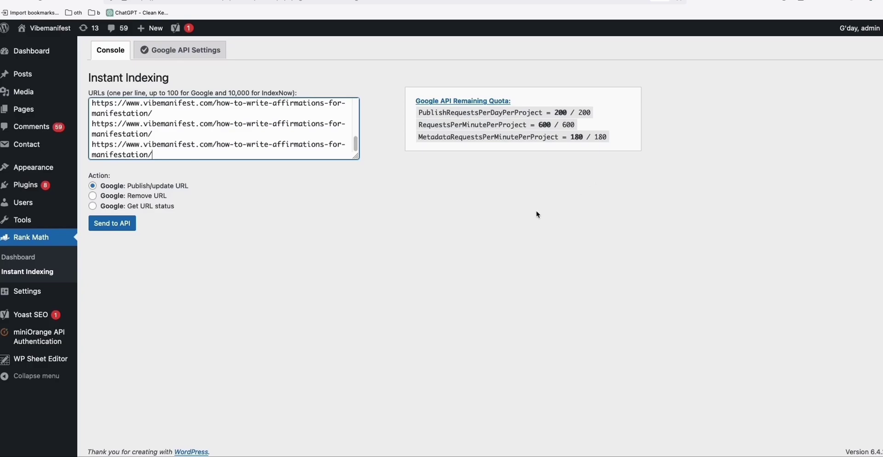
Enable automatic submission of Posts to Google in the Instant Indexing Google API settings and save the changes.
left_click(193, 58)
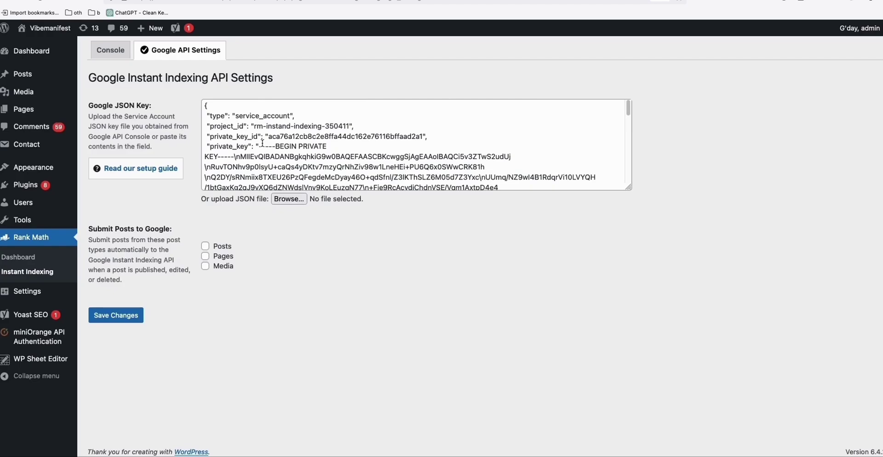
left_click(206, 246)
left_click(133, 317)
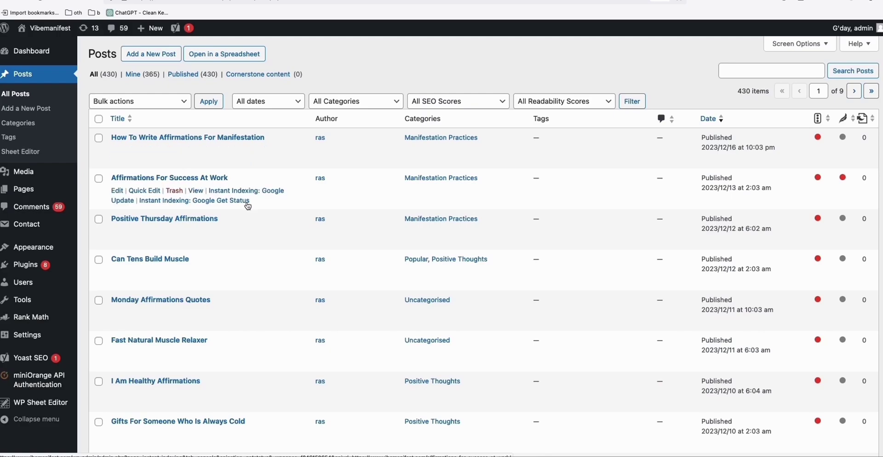
Select the five newest posts, choose the bulk action Instant Indexing: Google Update, and switch to Google Search Console.
left_click(98, 138)
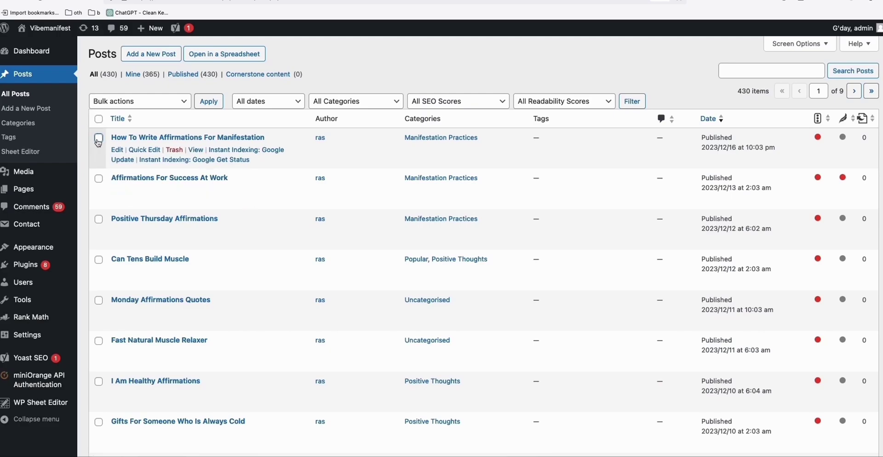
left_click(98, 179)
left_click(98, 219)
left_click(99, 259)
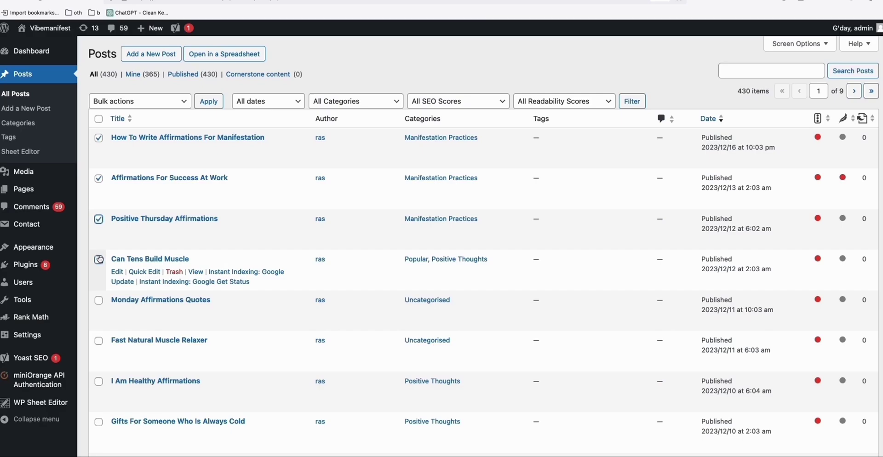
left_click(98, 300)
left_click(159, 102)
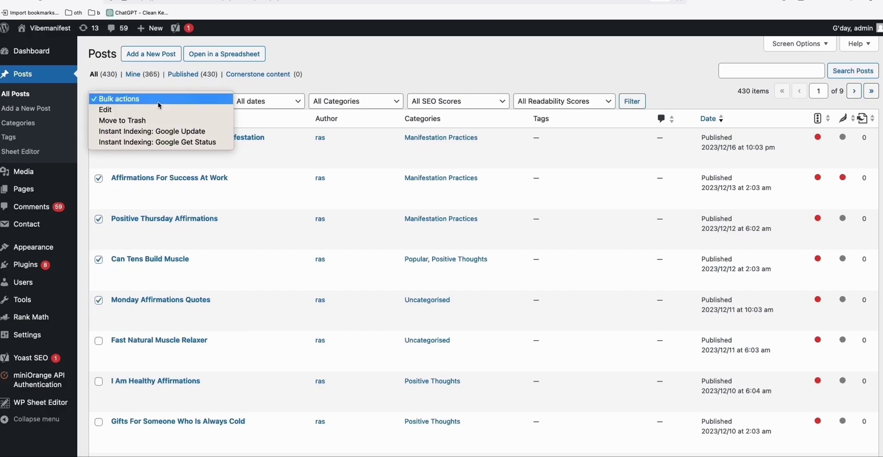
left_click(173, 133)
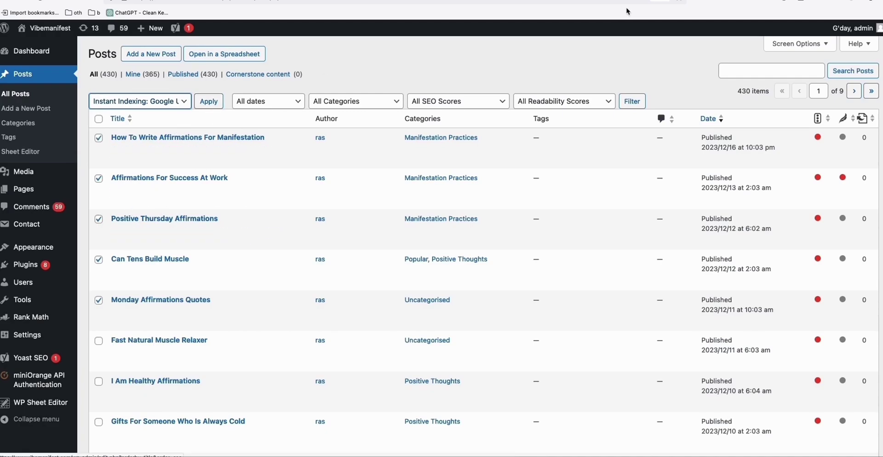
left_click(501, 3)
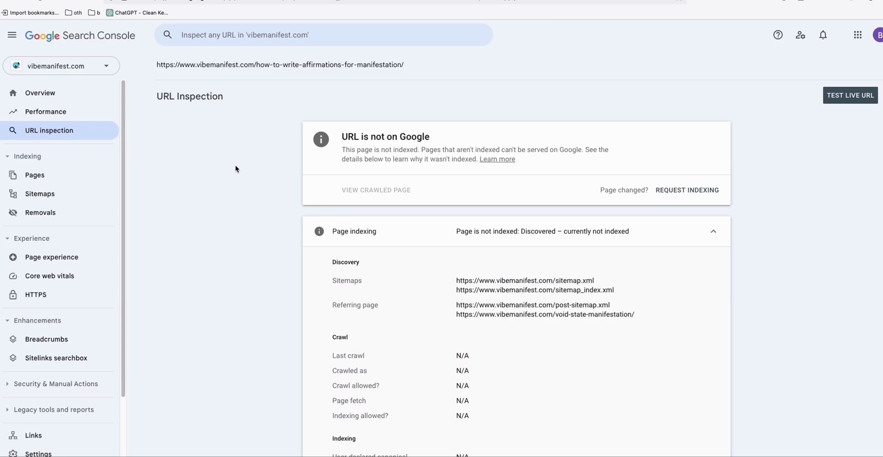
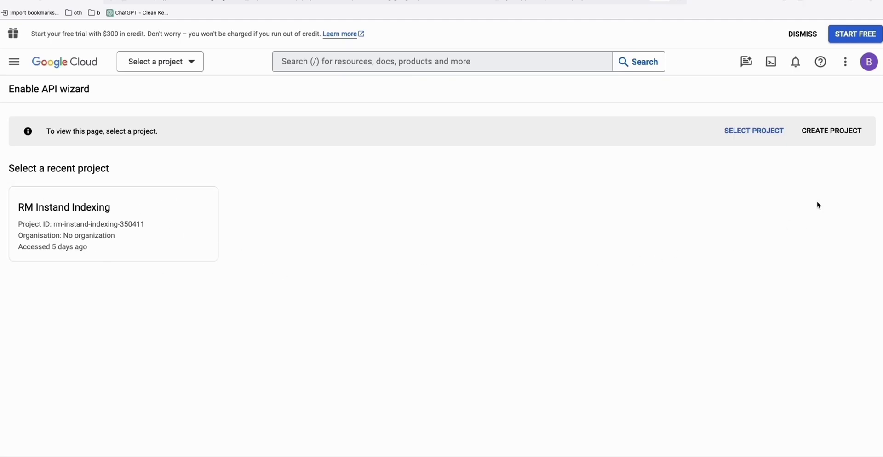
left_click(832, 131)
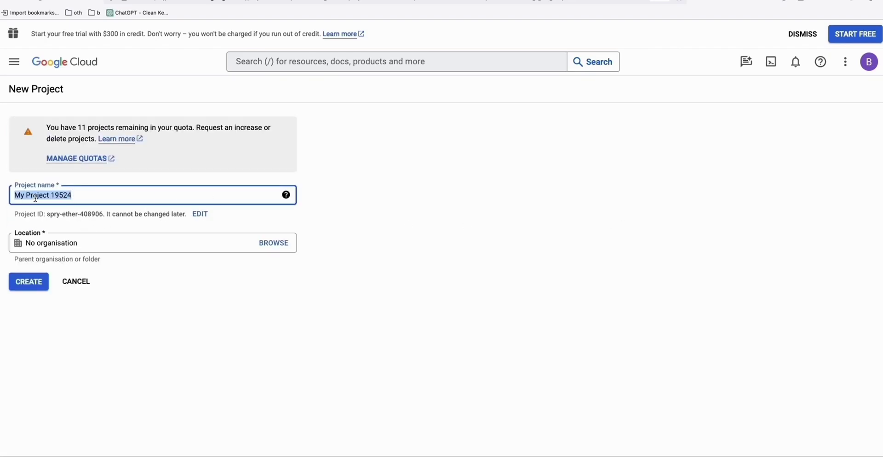
left_click(30, 246)
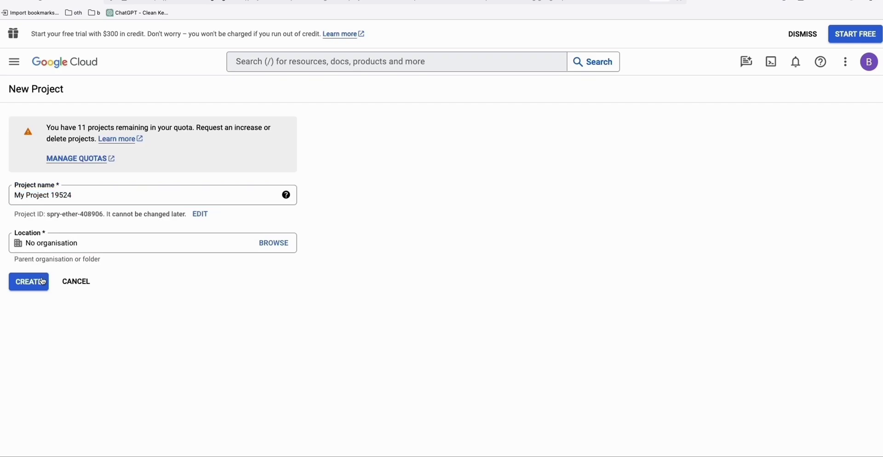
key("alt+Left")
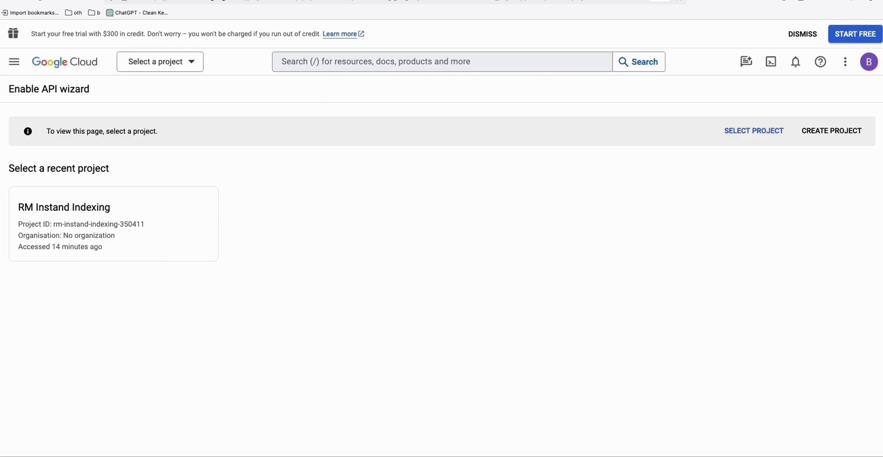
Read the Rank Math guide on creating a project and enabling API access, and select the RM Instand Indexing project in Google Cloud's wizard.
key("ctrl+Tab")
scroll(420, 233, "down", 7)
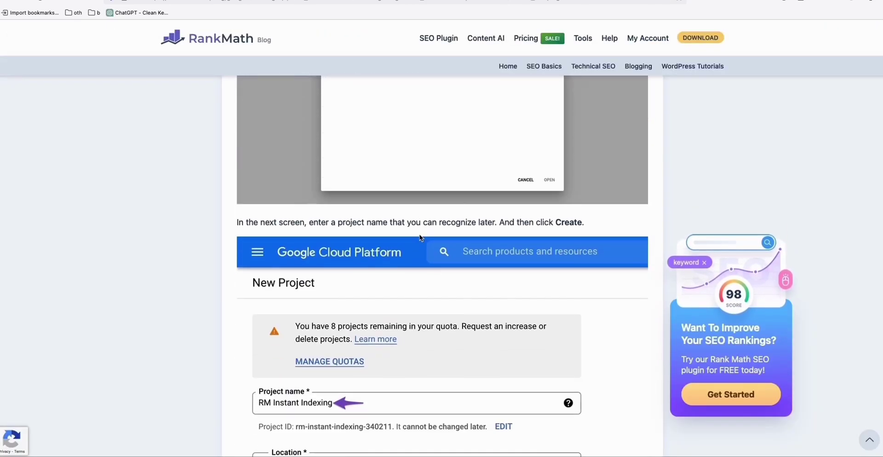
scroll(419, 238, "down", 8)
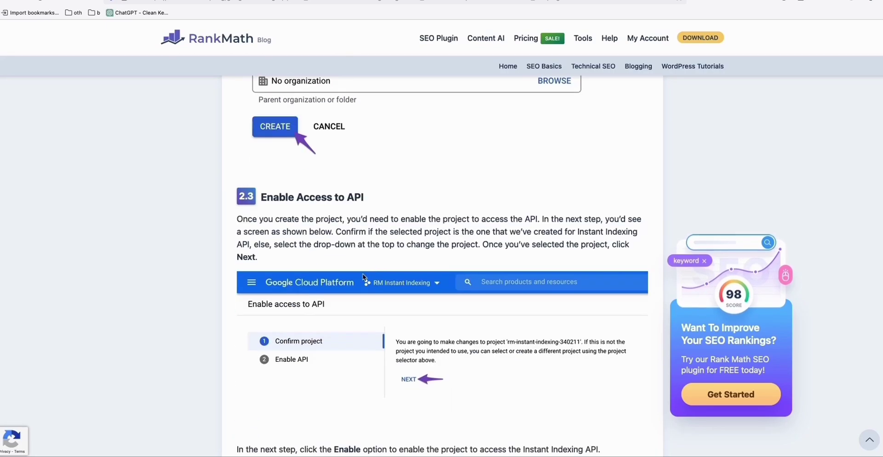
scroll(364, 278, "down", 1)
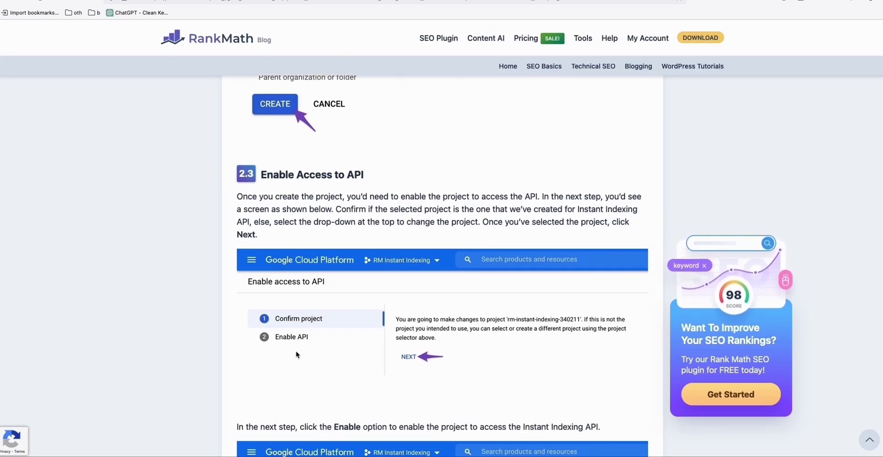
key("ctrl+shift+Tab")
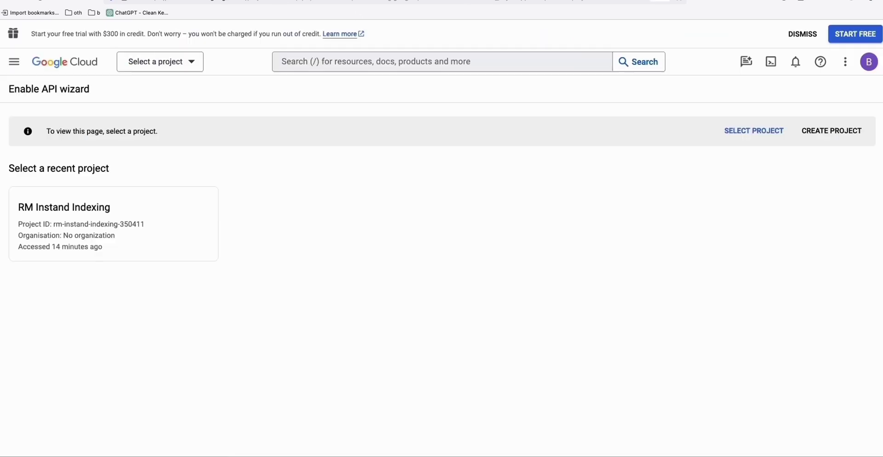
left_click(137, 223)
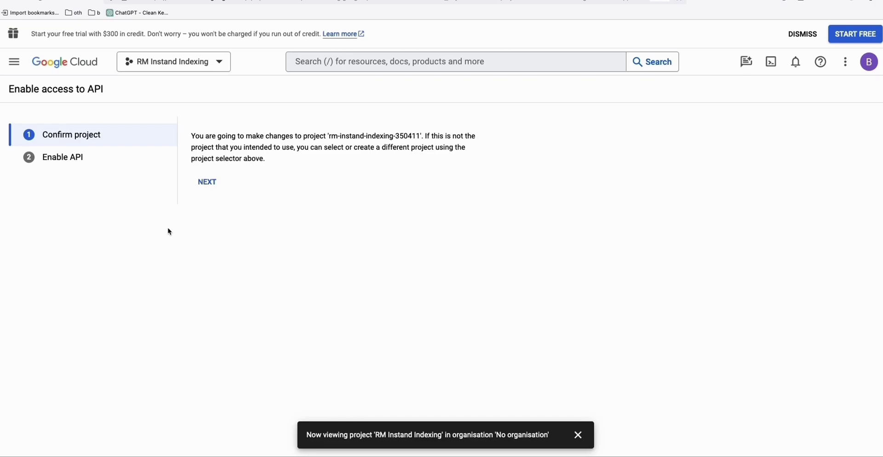
left_click(79, 164)
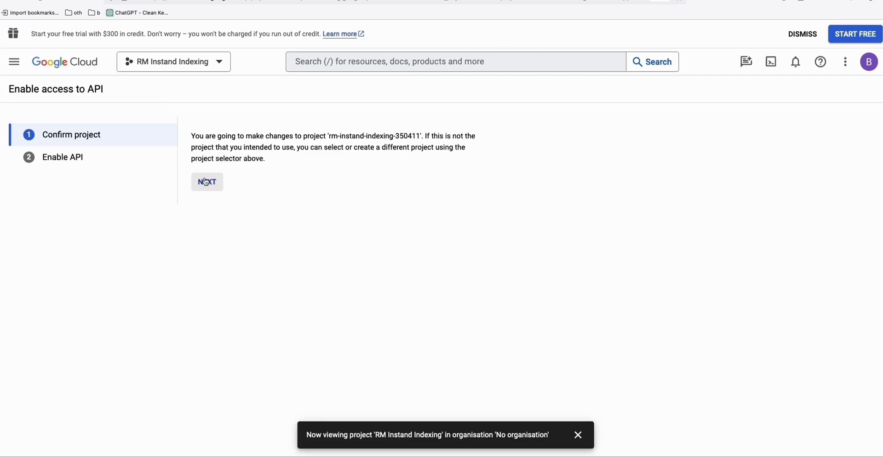
Consult the guide's API access instructions, enable the Web Search Indexing API for the RM Instand Indexing project, and close the wizard.
key("ctrl+Tab")
scroll(388, 215, "down", 2)
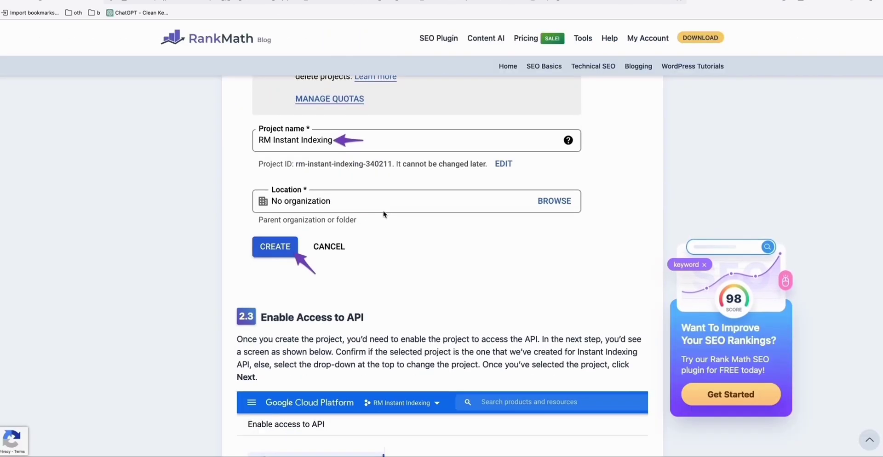
scroll(389, 215, "up", 3)
scroll(391, 216, "up", 3)
scroll(391, 216, "down", 12)
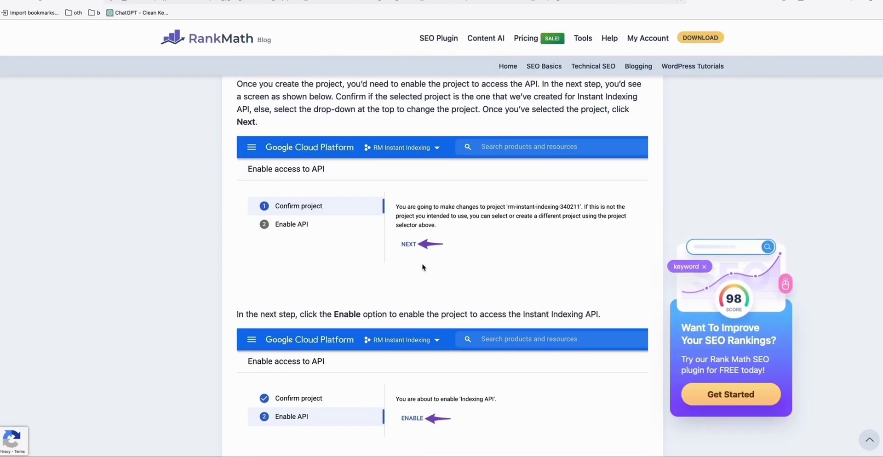
scroll(426, 265, "down", 1)
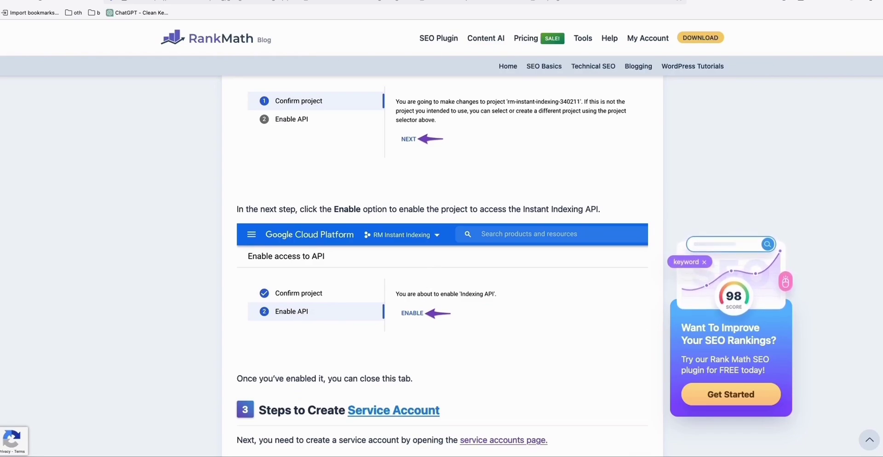
key("ctrl+Tab")
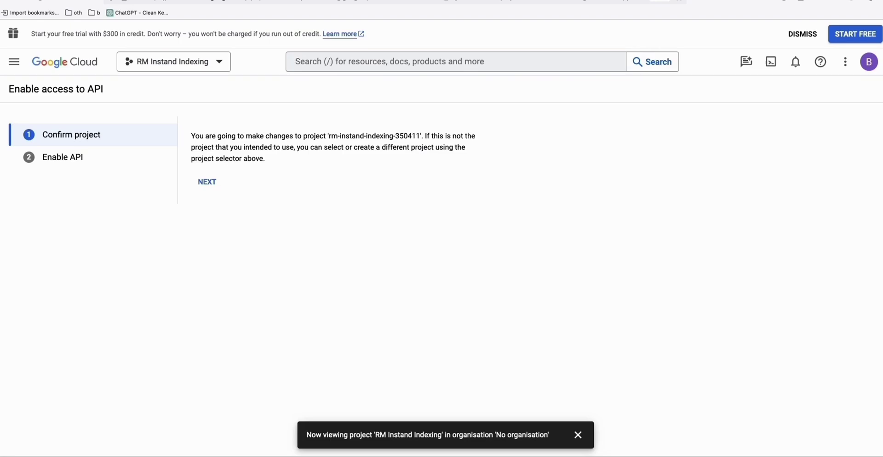
left_click(75, 165)
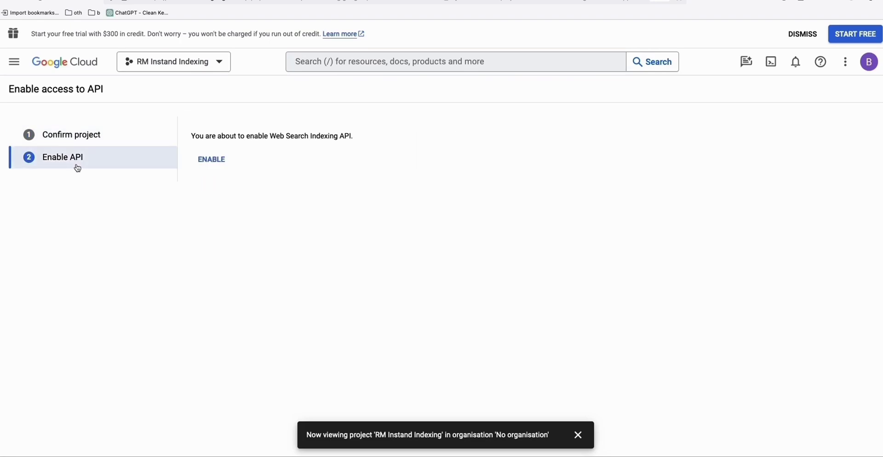
left_click(226, 157)
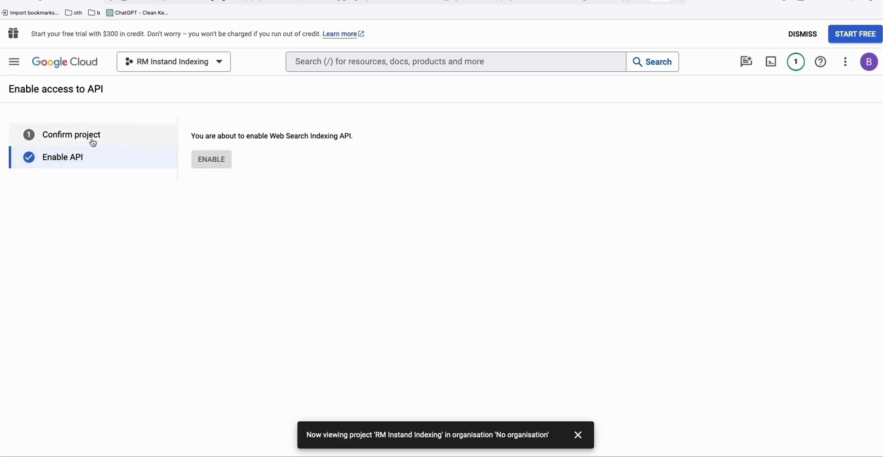
key("ctrl+w")
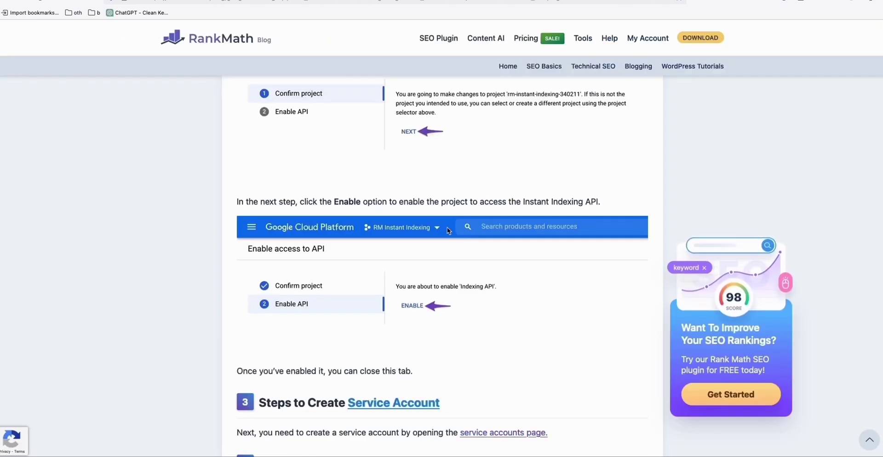
Read the guide's section on creating a service account and examine the Google JSON Key field in the Instant Indexing Google API settings.
scroll(528, 195, "down", 2)
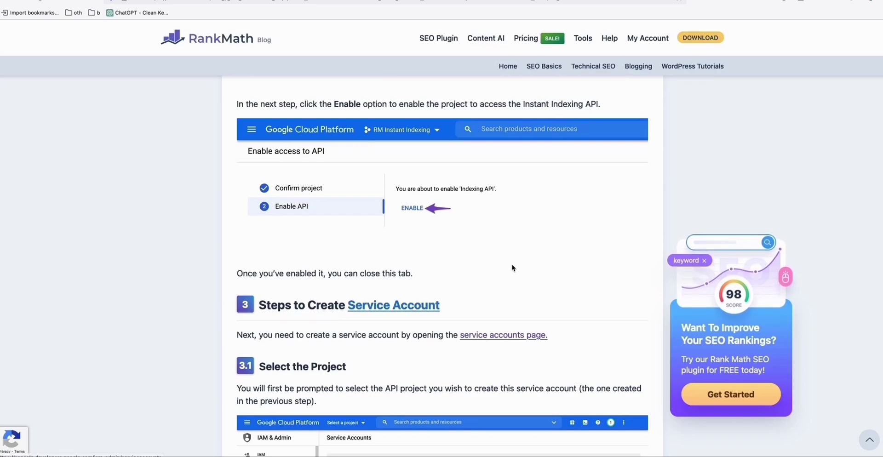
scroll(514, 268, "down", 2)
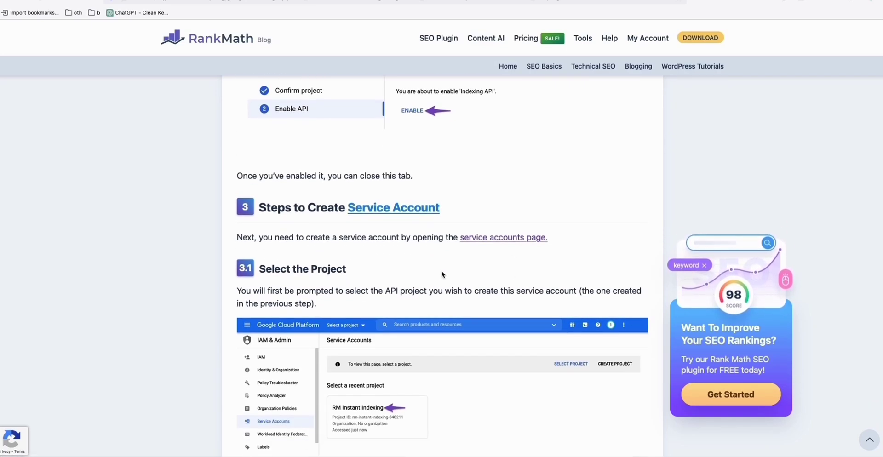
scroll(441, 276, "down", 1)
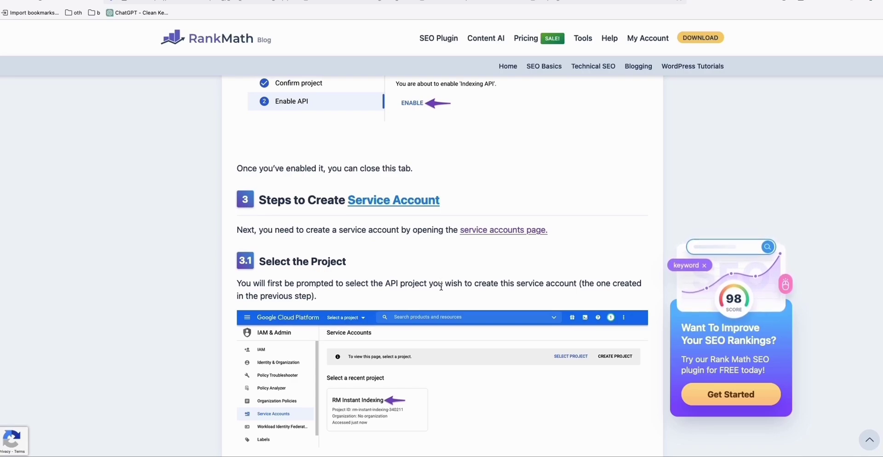
key("ctrl+Tab")
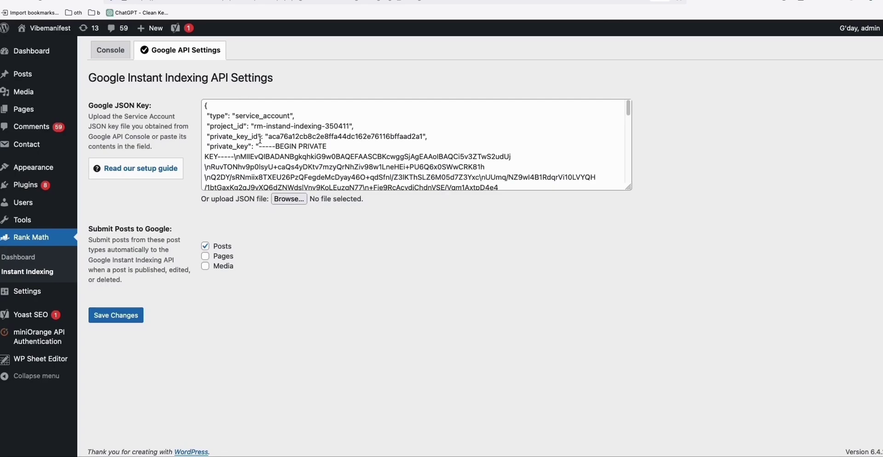
scroll(263, 141, "down", 1)
scroll(354, 114, "up", 1)
Switch to the Google Cloud service accounts page, start a new service account, and generate the service account ID service-account.
key("ctrl+Tab")
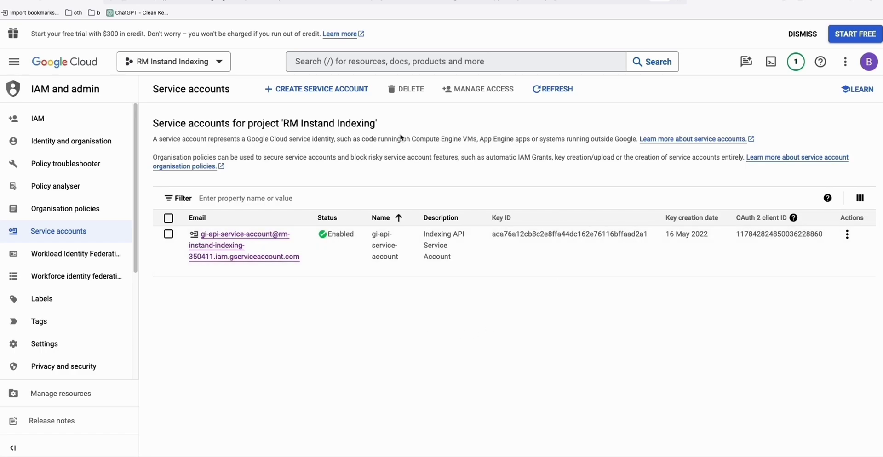
left_click(303, 94)
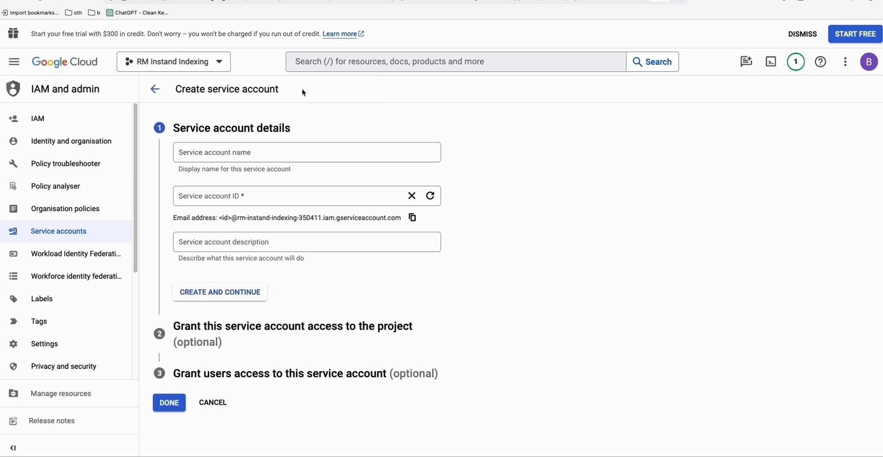
left_click(240, 153)
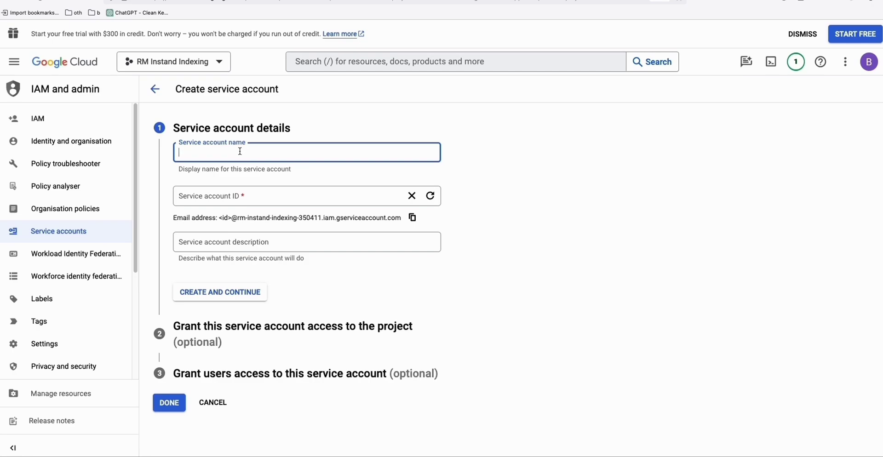
left_click(228, 201)
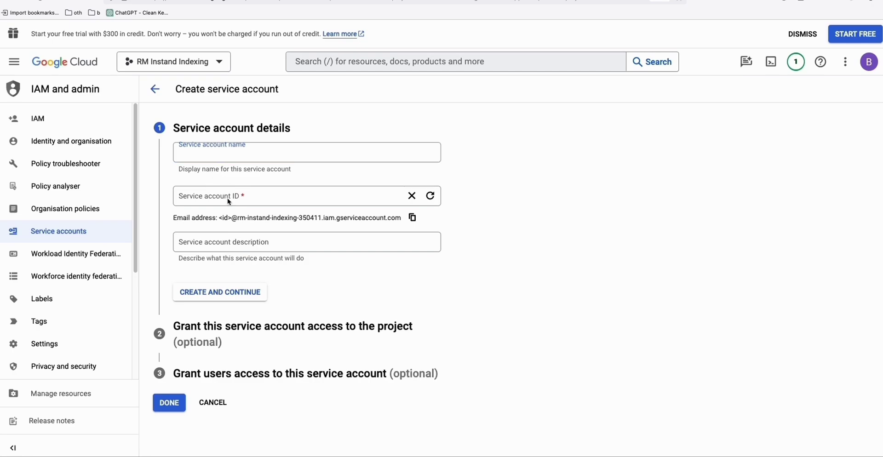
left_click(431, 197)
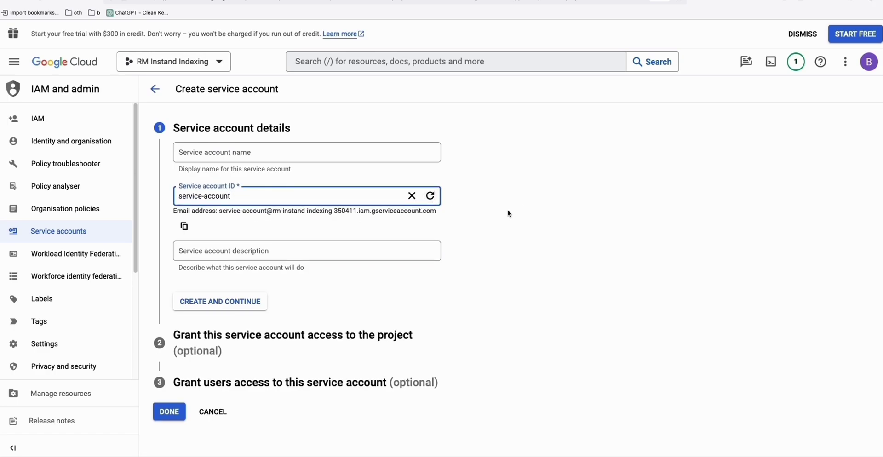
Copy the email address generated for the new service account and leave the creation form without creating the account.
left_click_drag(437, 211, 223, 211)
right_click(228, 215)
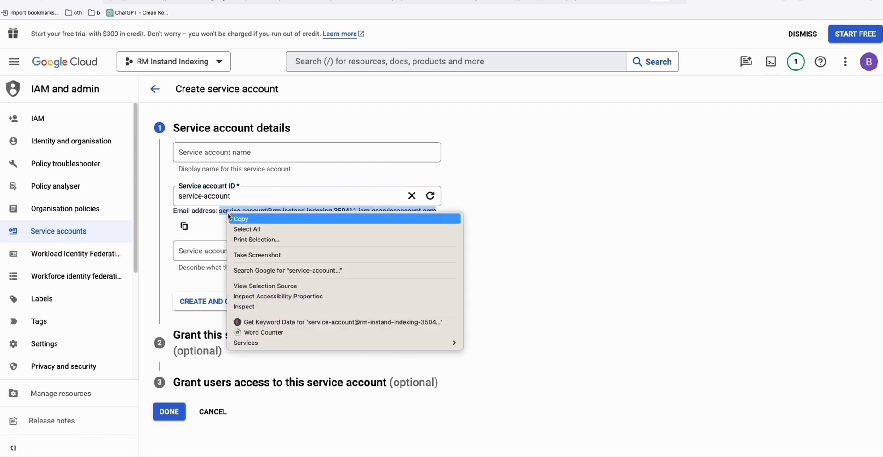
left_click(254, 220)
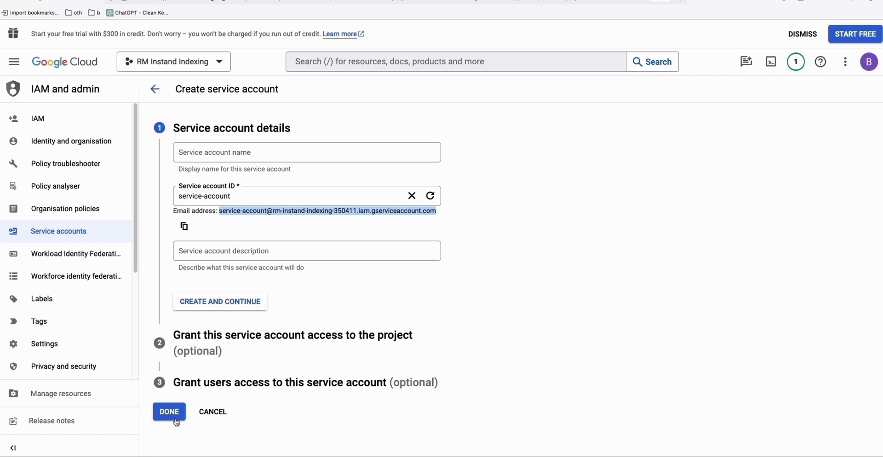
left_click(155, 89)
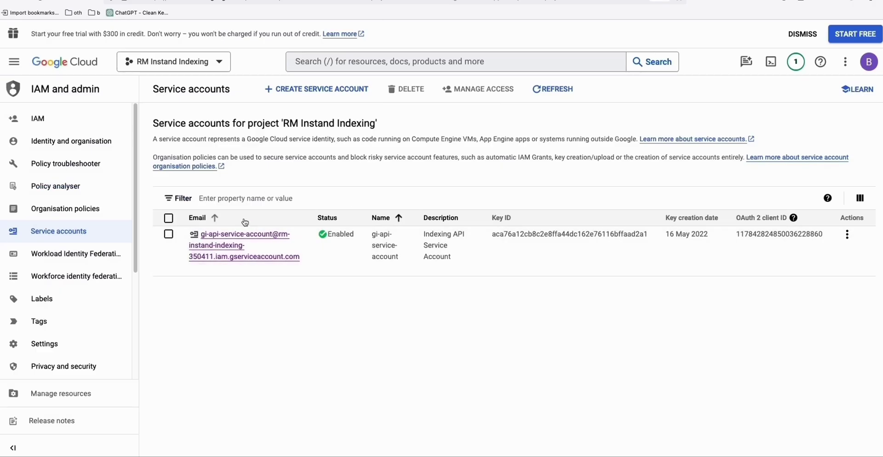
Open key management for gi-api-service-account and create a new private key of type JSON.
left_click(847, 235)
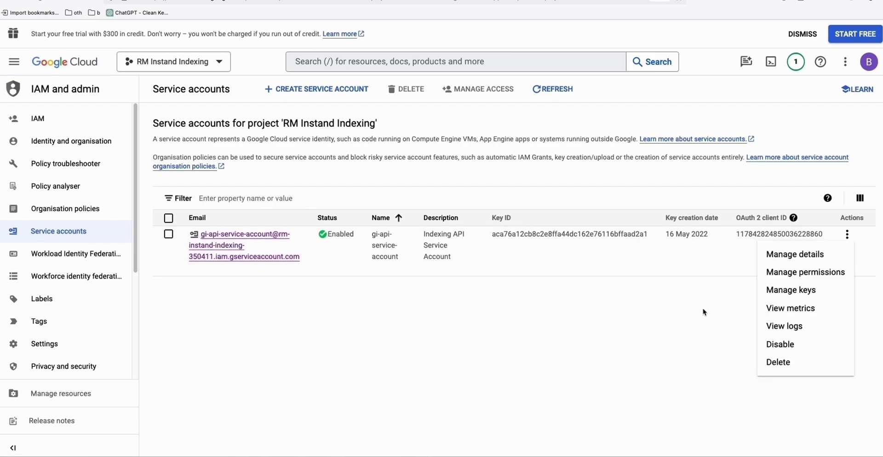
left_click(802, 290)
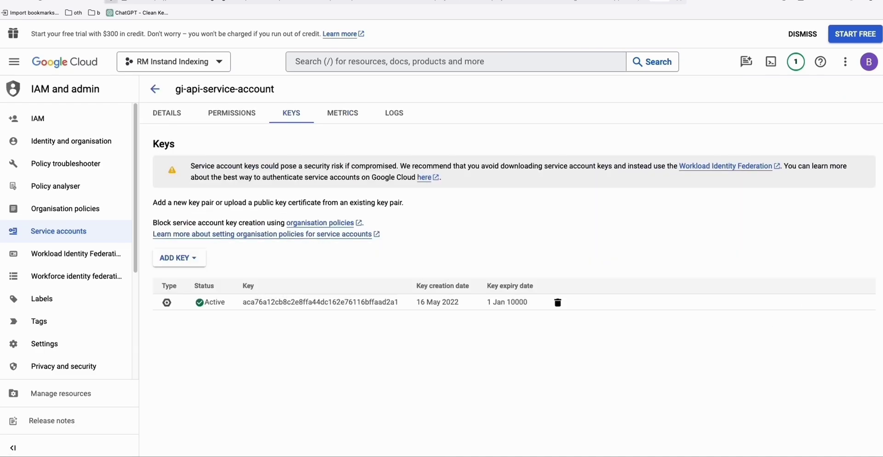
key("ctrl+Tab")
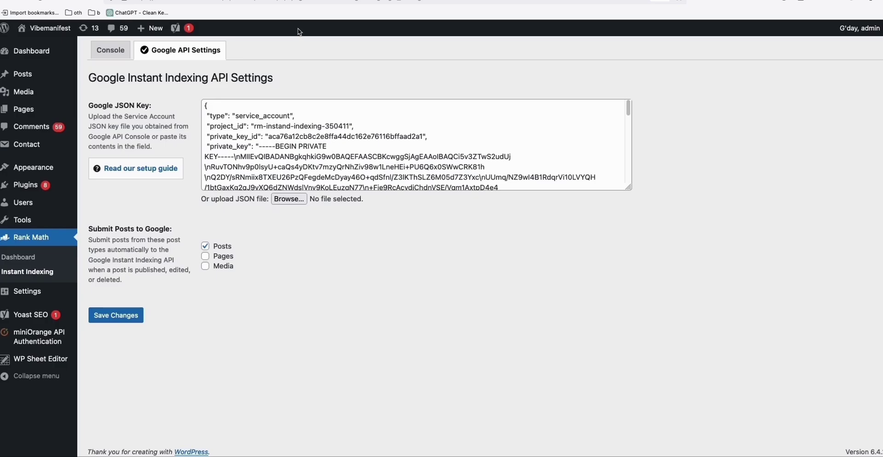
key("ctrl+shift+Tab")
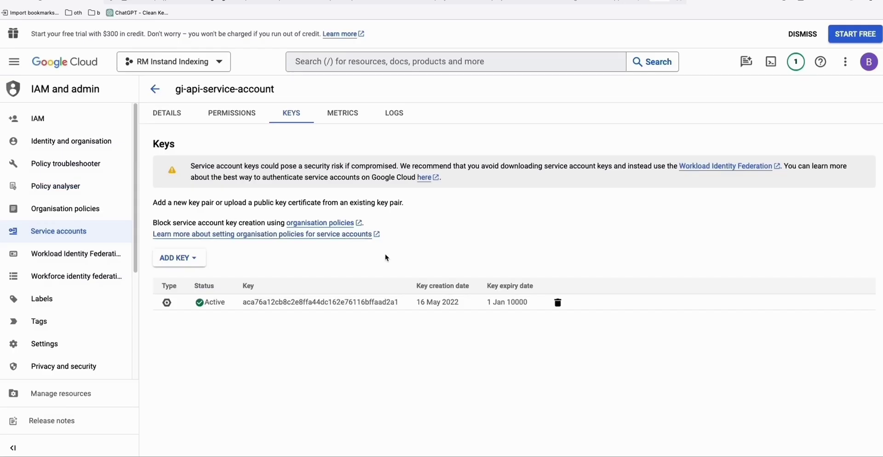
left_click(189, 259)
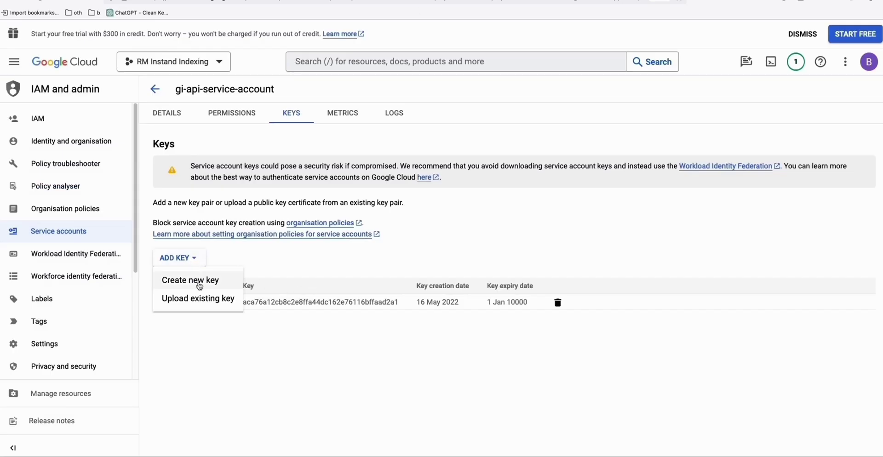
left_click(199, 281)
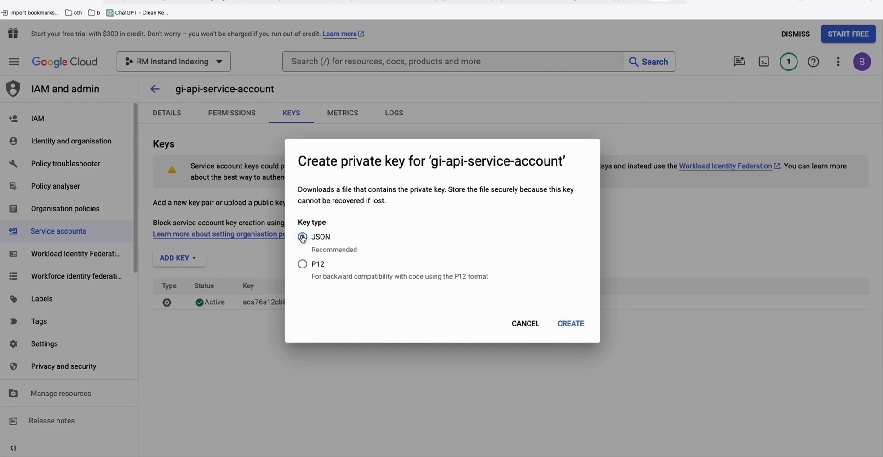
left_click(577, 325)
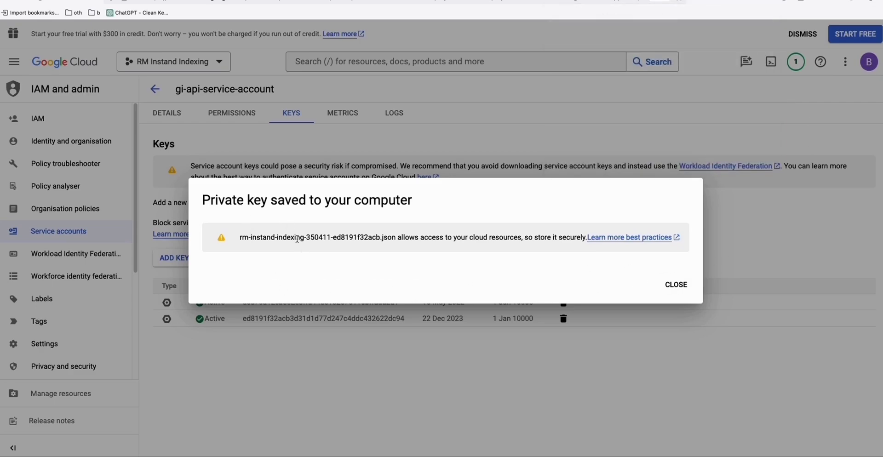
left_click(675, 284)
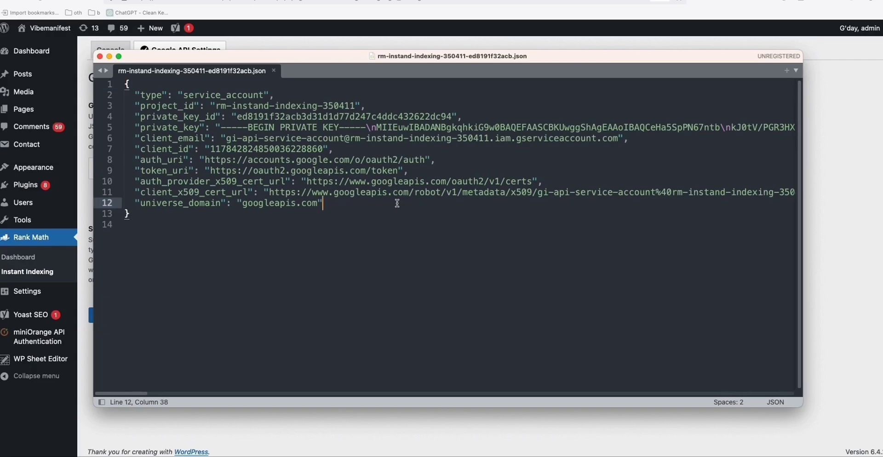
Copy the full contents of the downloaded JSON key file, review the Google JSON Key field in WordPress, and save the settings.
left_click(274, 227)
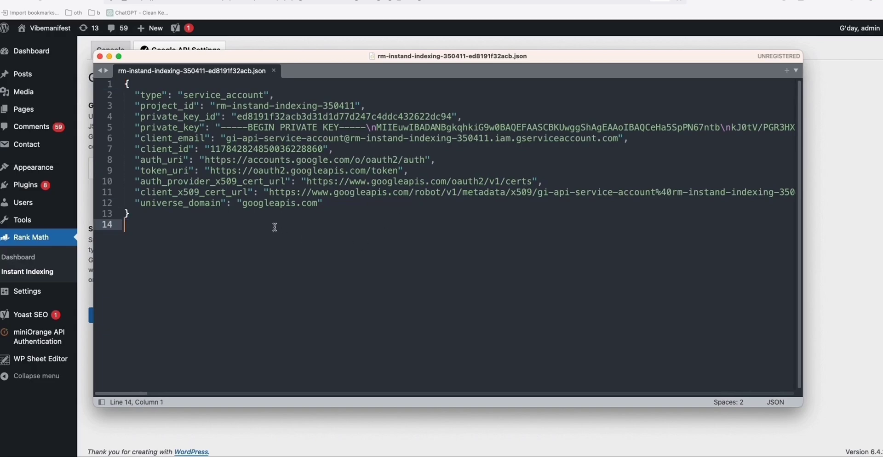
key("super+a")
key("super+c")
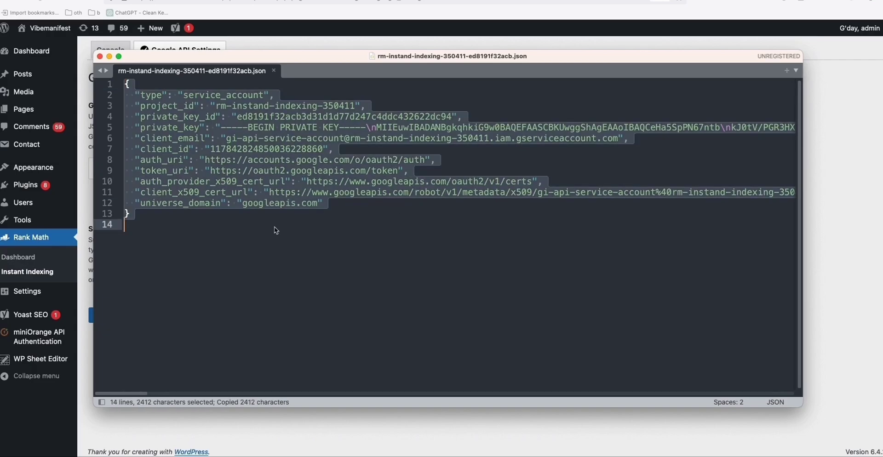
left_click(819, 206)
left_click(290, 154)
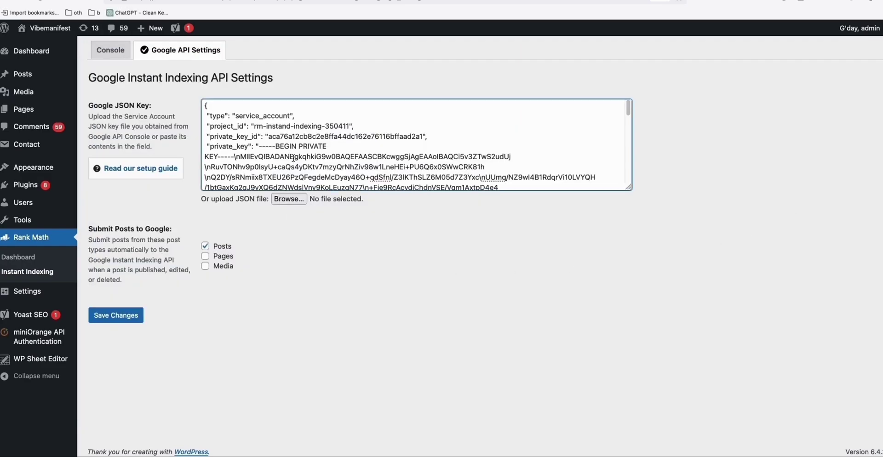
key("super+a")
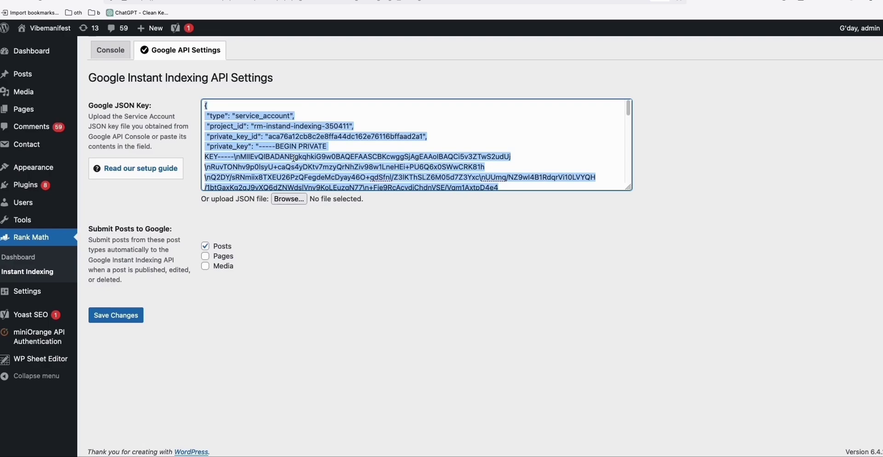
left_click(361, 323)
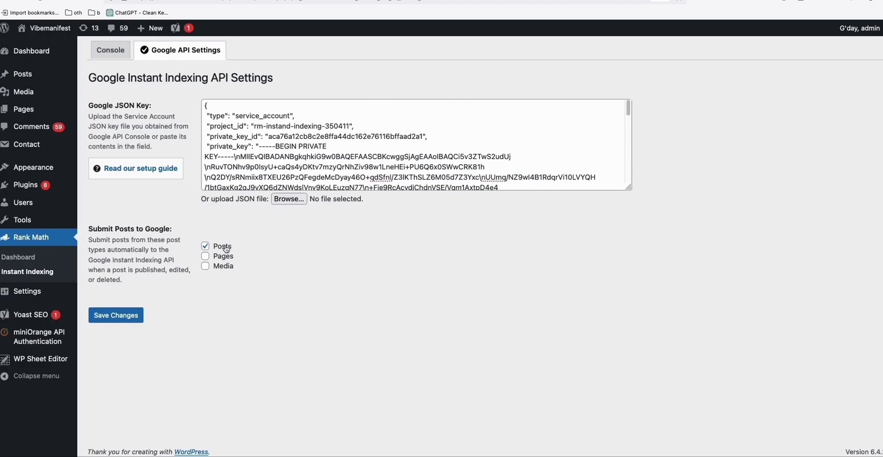
left_click(129, 319)
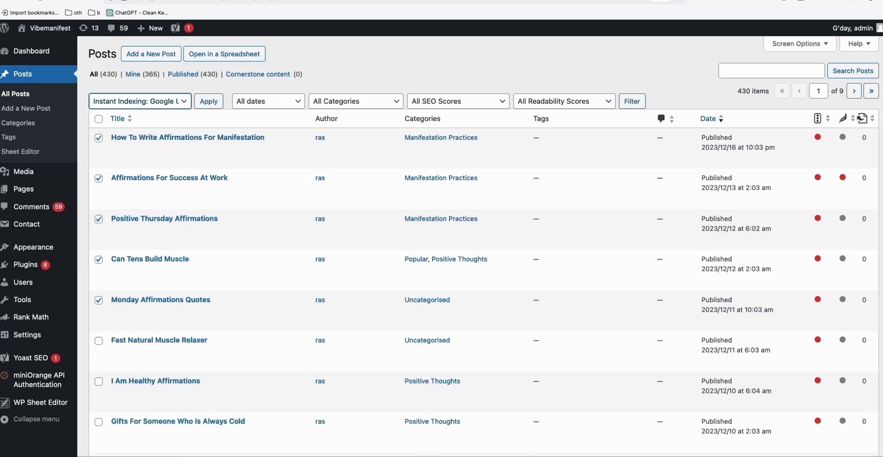
Switch to the text editor holding the service account email address and copy that address.
key("super+Tab")
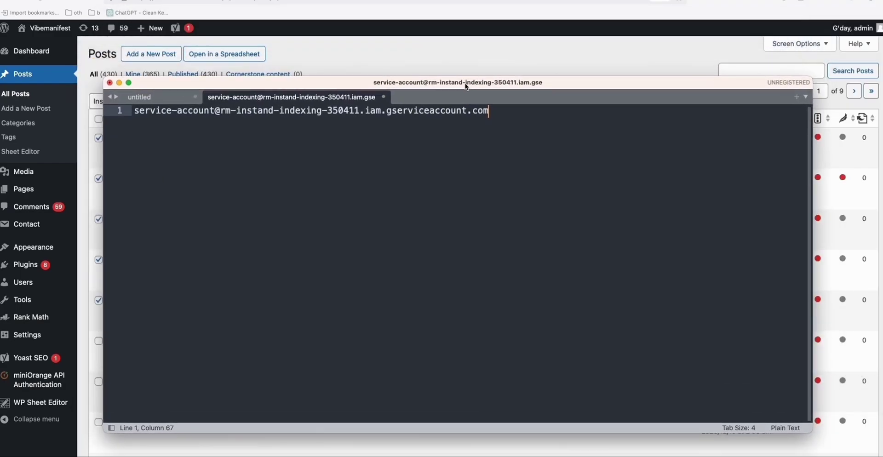
triple_click(322, 111)
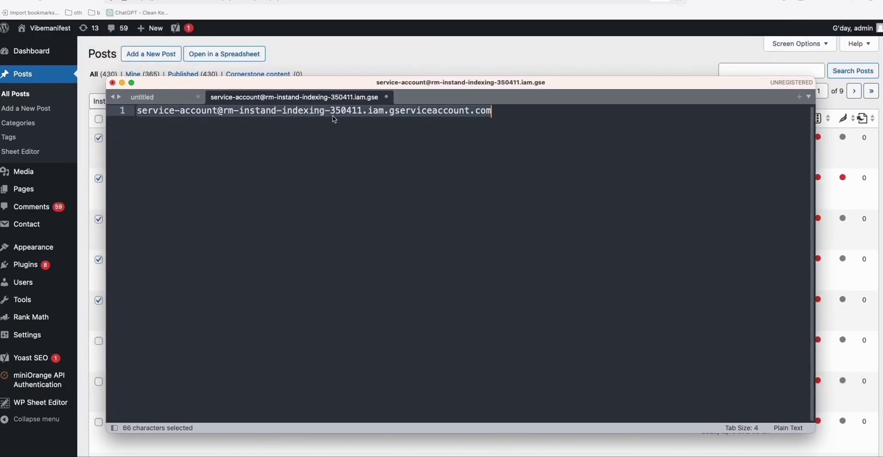
key("super+Tab")
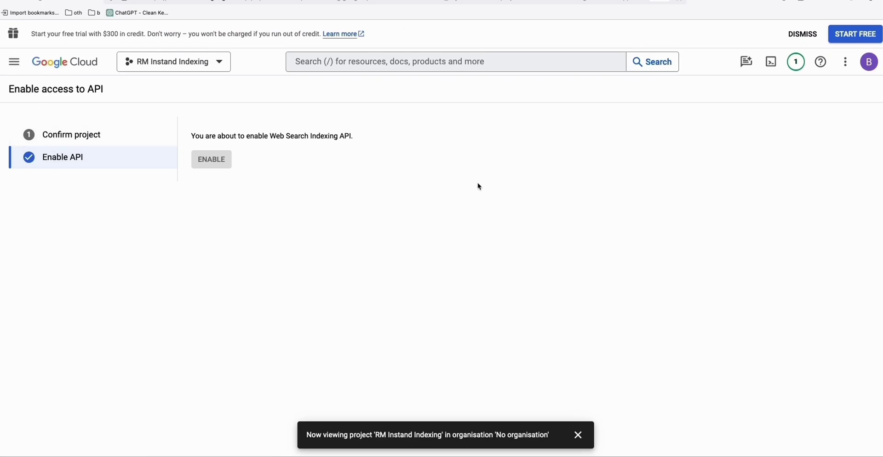
key("super+Tab")
right_click(317, 112)
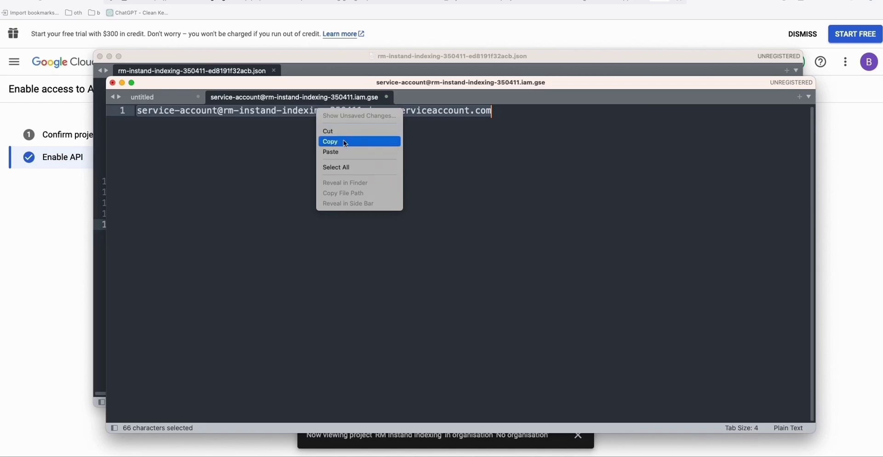
left_click(345, 143)
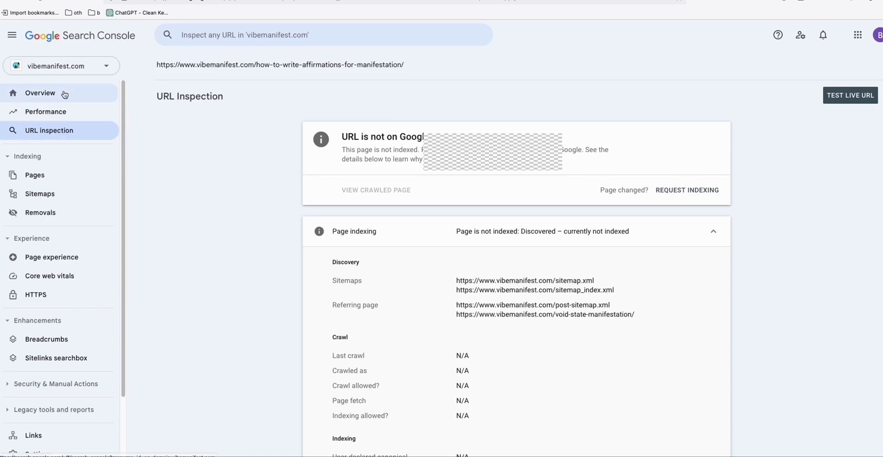
In Google Search Console, start adding a user to vibemanifest.com, try pasting the service account email, and clear the email field.
scroll(67, 106, "down", 2)
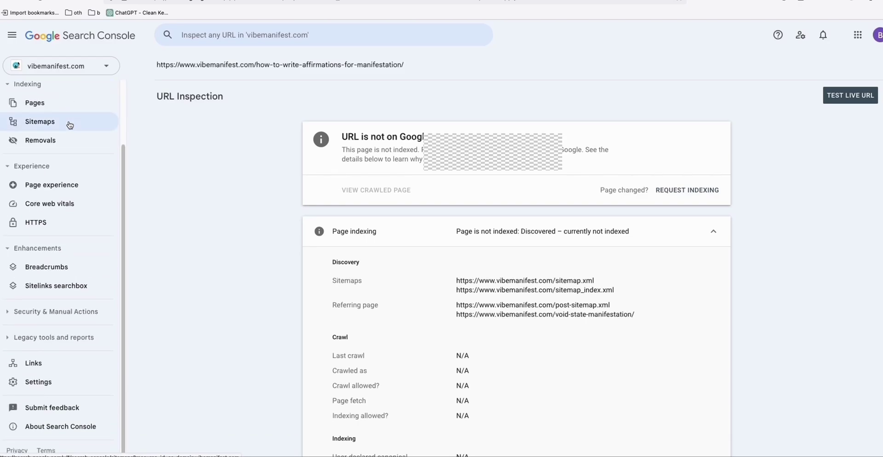
left_click(67, 384)
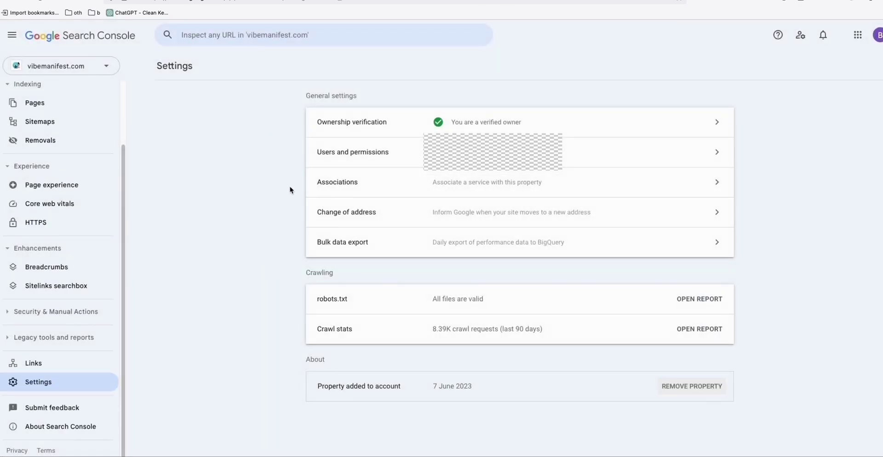
left_click(402, 162)
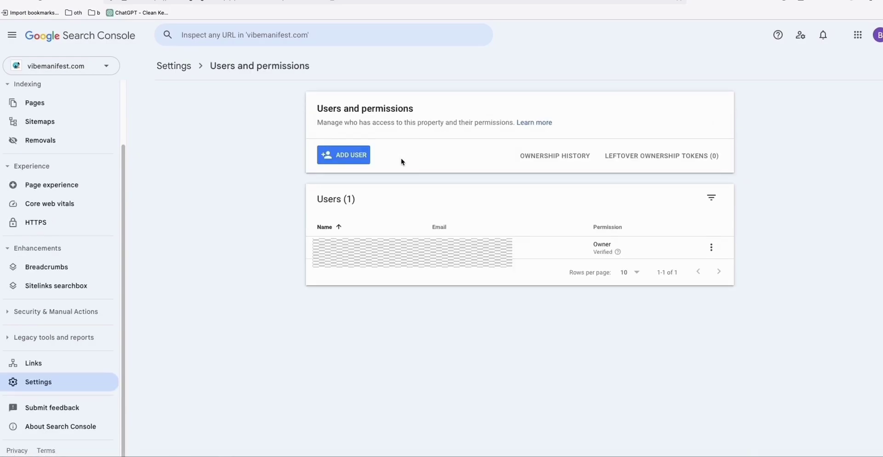
left_click(356, 163)
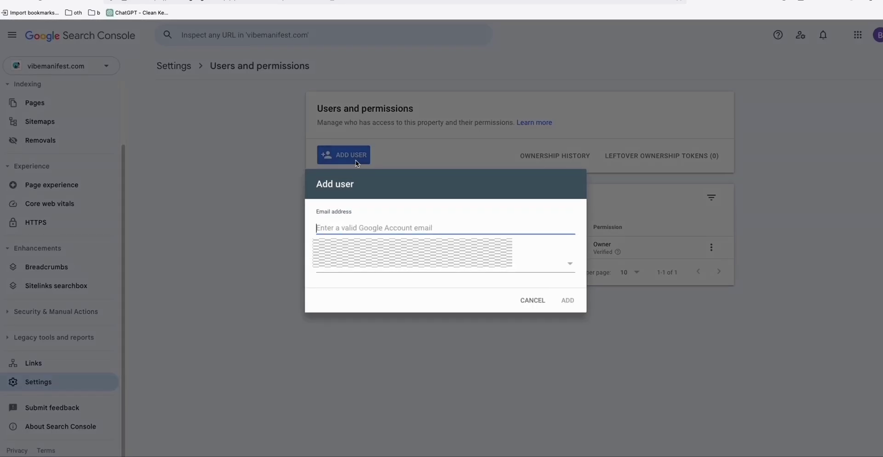
key("ctrl+v")
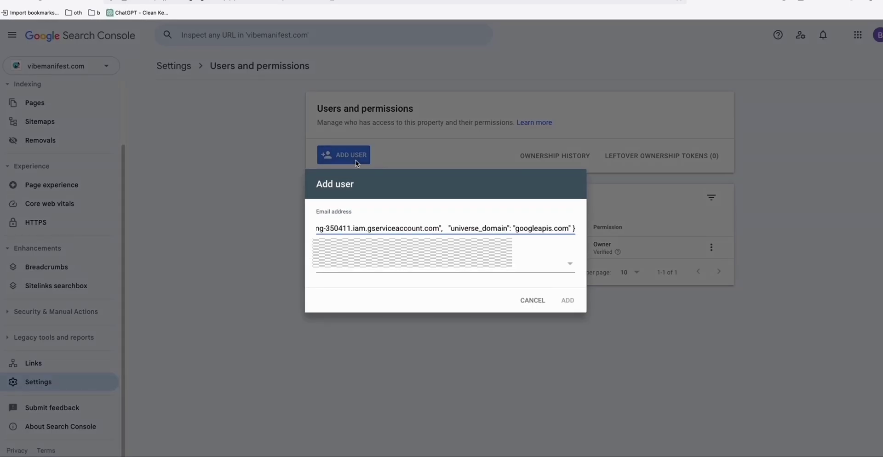
key("ctrl+a")
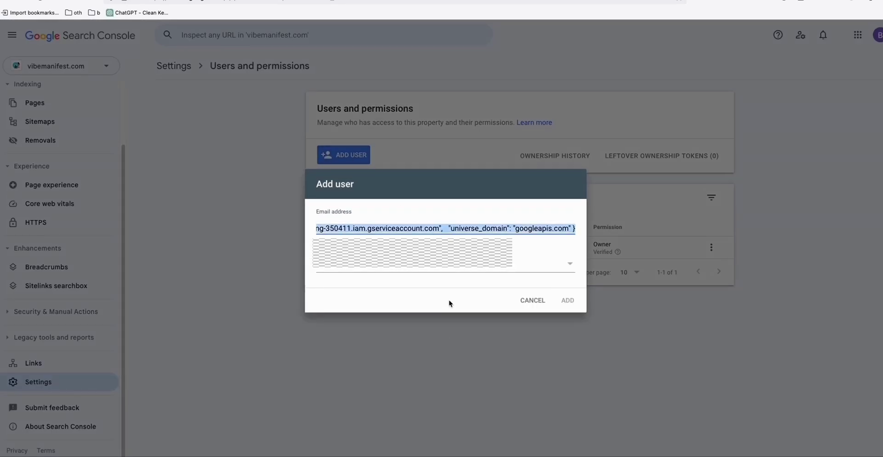
key("BackSpace")
Copy the service account email from the text editor again and add it as a user of the Search Console property.
key("super+Tab")
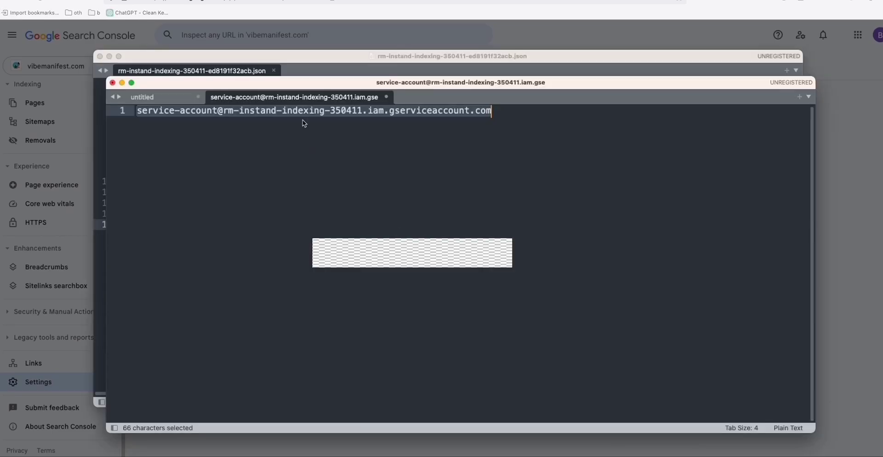
right_click(302, 112)
key("Return")
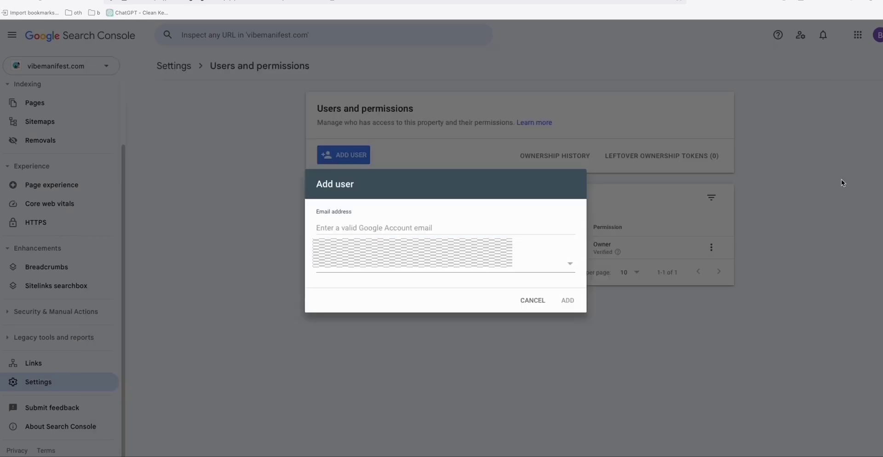
key("super+Tab")
key("super+v")
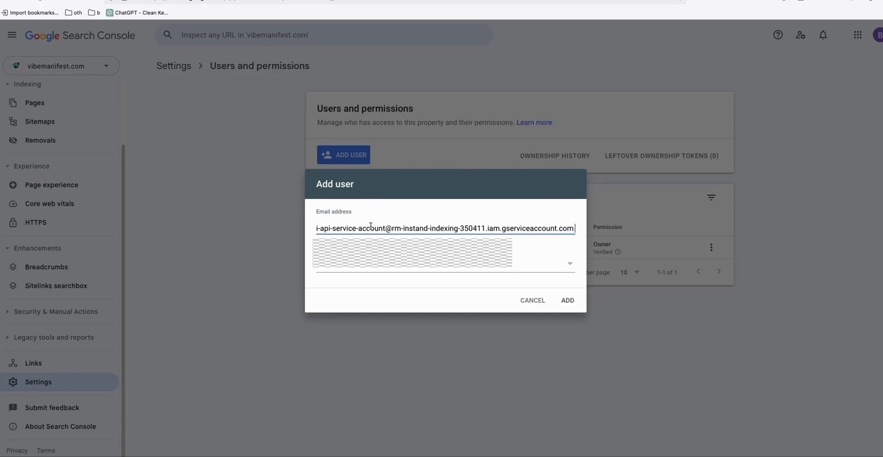
left_click(569, 301)
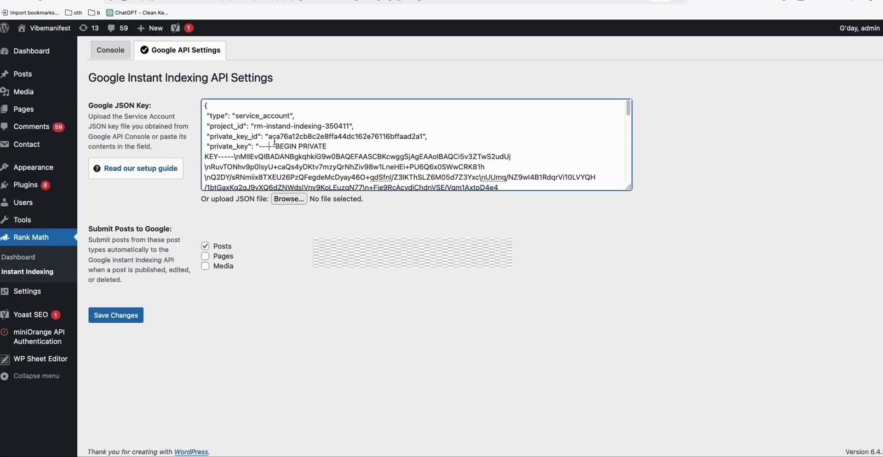
Save the Google Instant Indexing API settings in WordPress with Posts chosen for automatic submission.
scroll(282, 142, "down", 5)
left_click(140, 321)
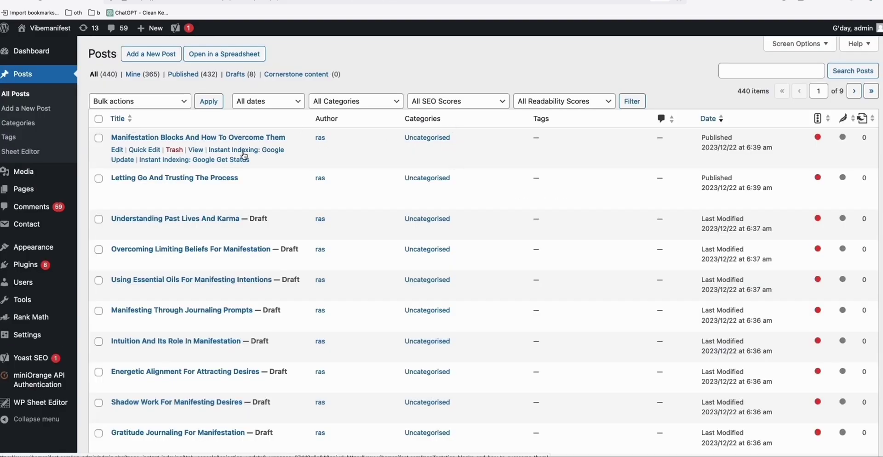
Open the bulk editor for the posts "Manifestation Blocks And How To Overcome Them" and "Letting Go And Trusting The Process".
left_click(98, 139)
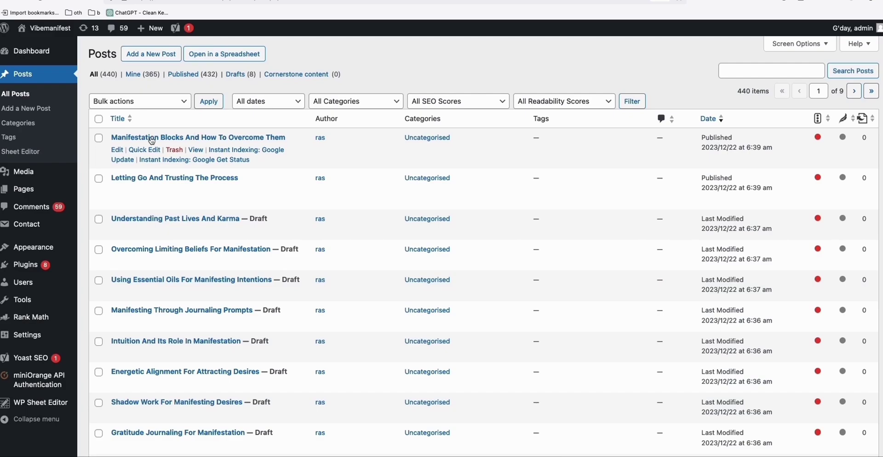
left_click(98, 138)
left_click(98, 179)
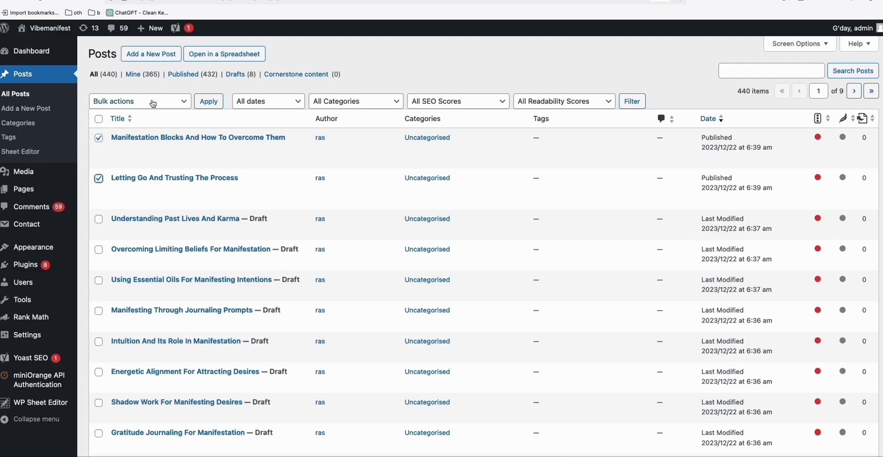
left_click(150, 101)
left_click(104, 107)
left_click(220, 106)
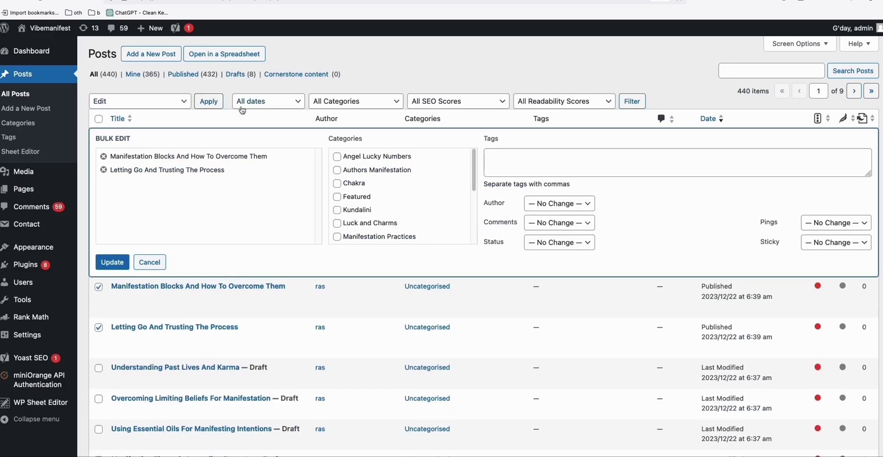
Assign the Manifestation Practices category to both posts in the bulk edit, apply the update, and highlight the Instant Indexing notice.
scroll(370, 213, "down", 5)
scroll(369, 212, "up", 10)
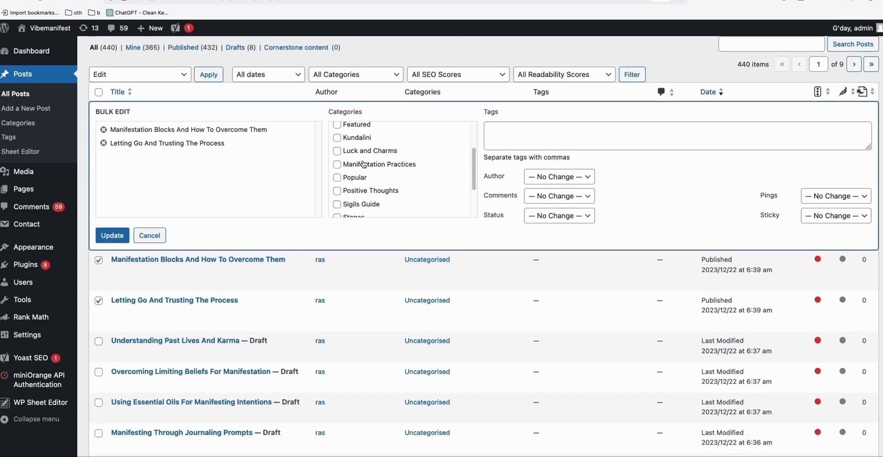
scroll(368, 92, "down", 3)
scroll(365, 181, "up", 2)
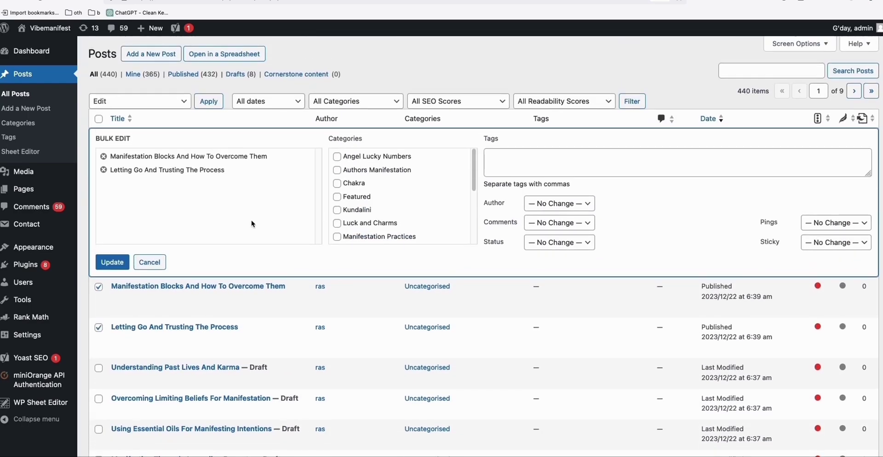
left_click(394, 238)
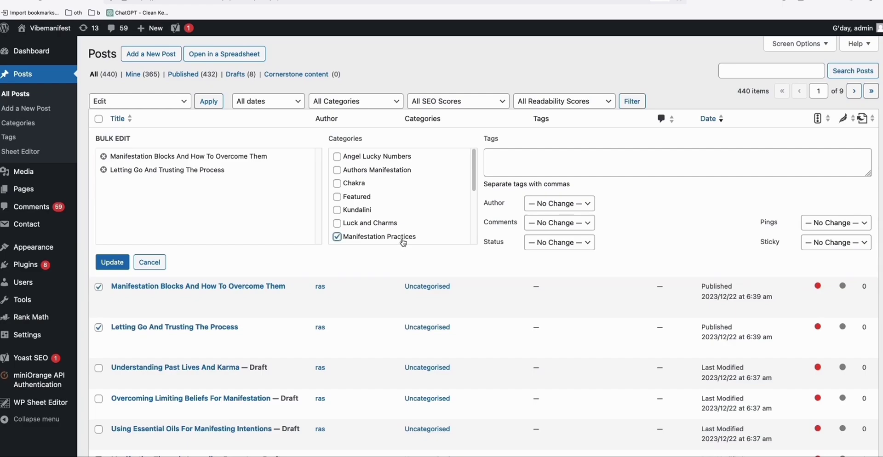
left_click(121, 266)
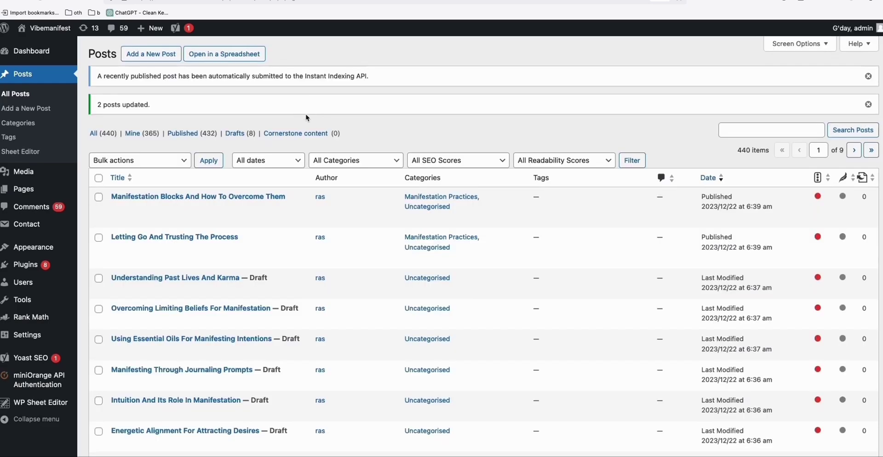
triple_click(102, 77)
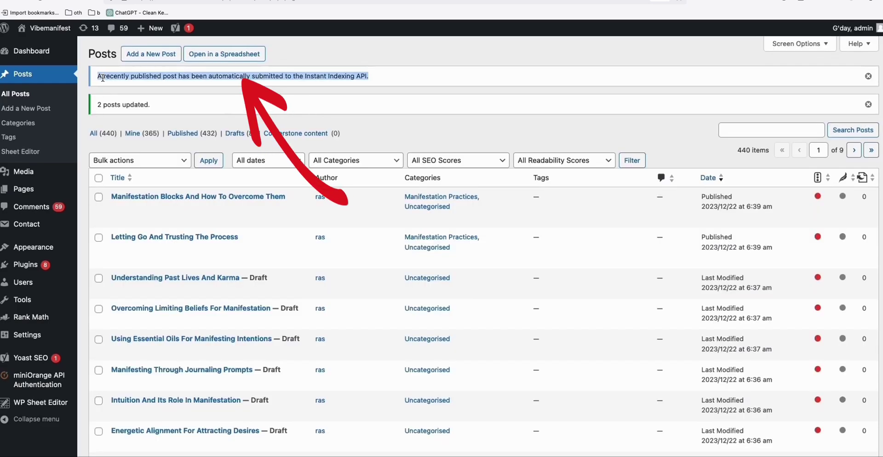